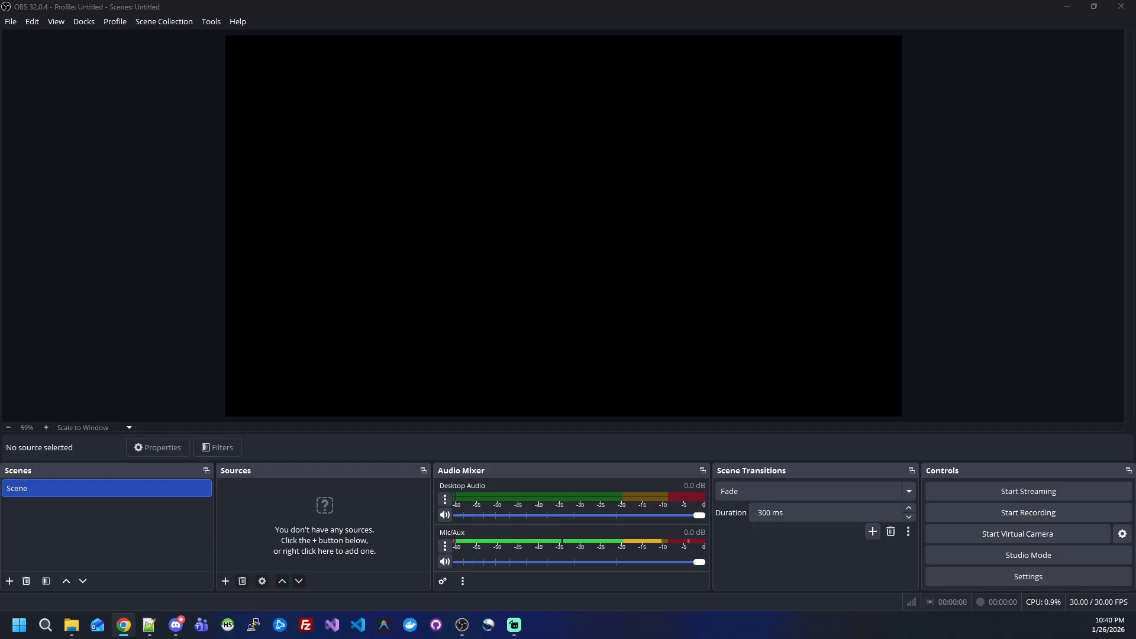
Step: Open the Fly Scoreboard page from the Streamers Community resources and go to its download releases
{"action": "left_click_drag", "start_coordinate": [566, 143], "coordinate": [527, 148]}
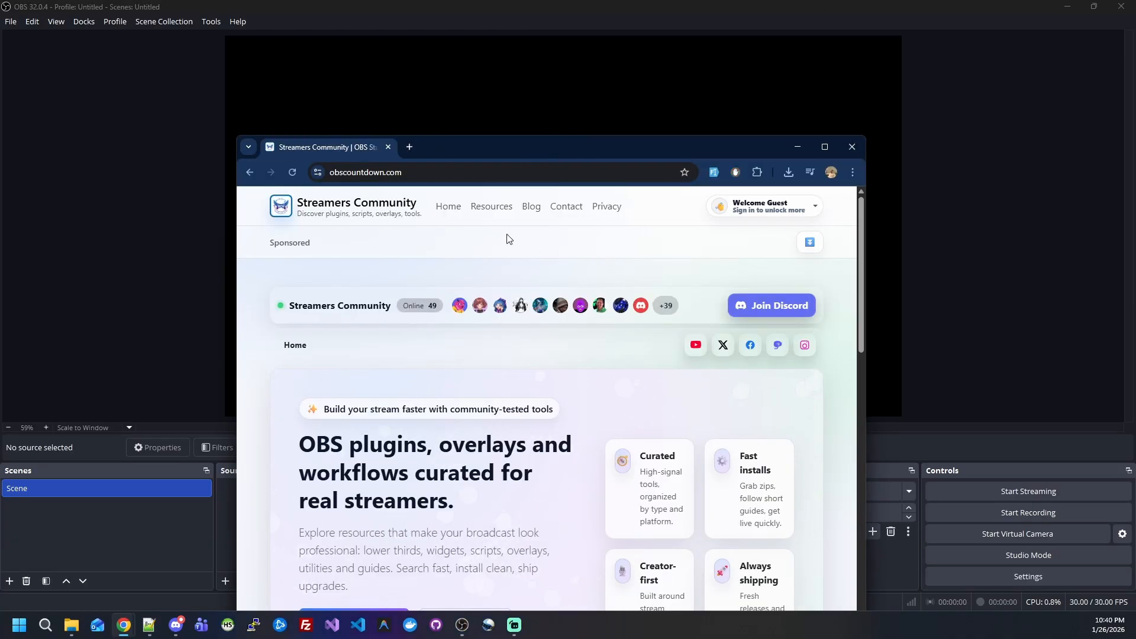
{"action": "left_click", "coordinate": [495, 211]}
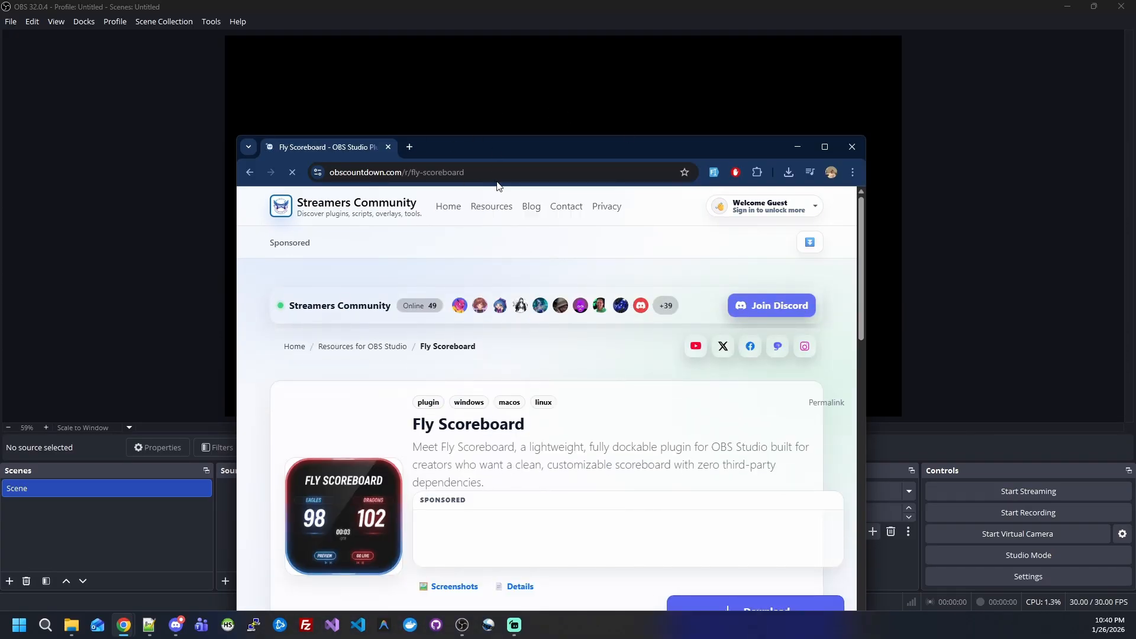
{"action": "scroll", "coordinate": [594, 309], "scroll_direction": "down", "scroll_amount": 3}
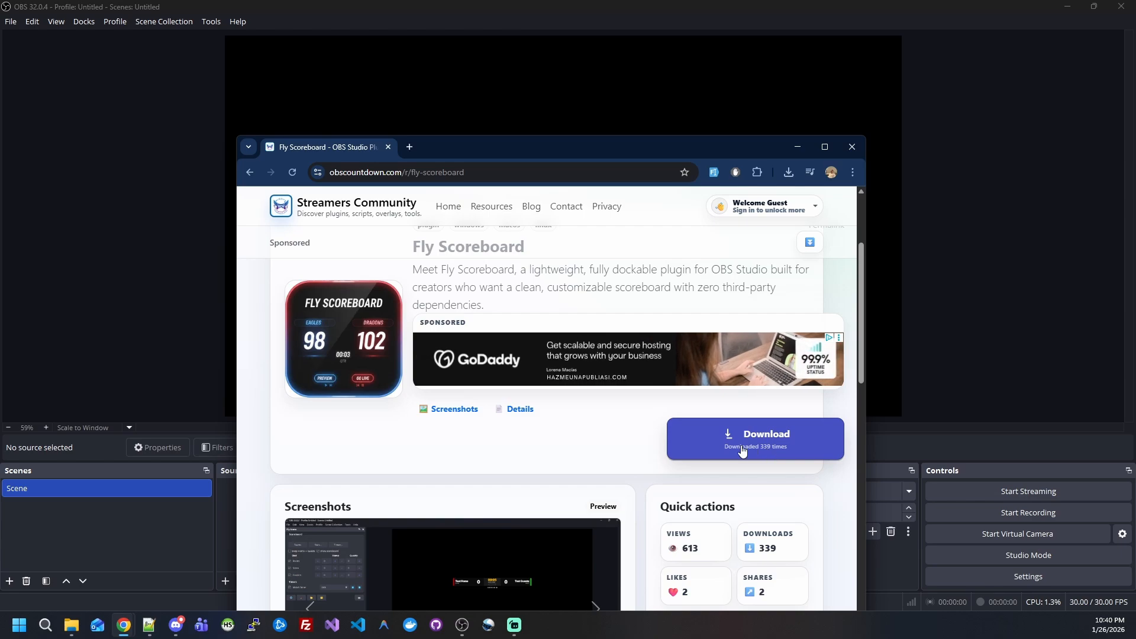
{"action": "left_click", "coordinate": [743, 447]}
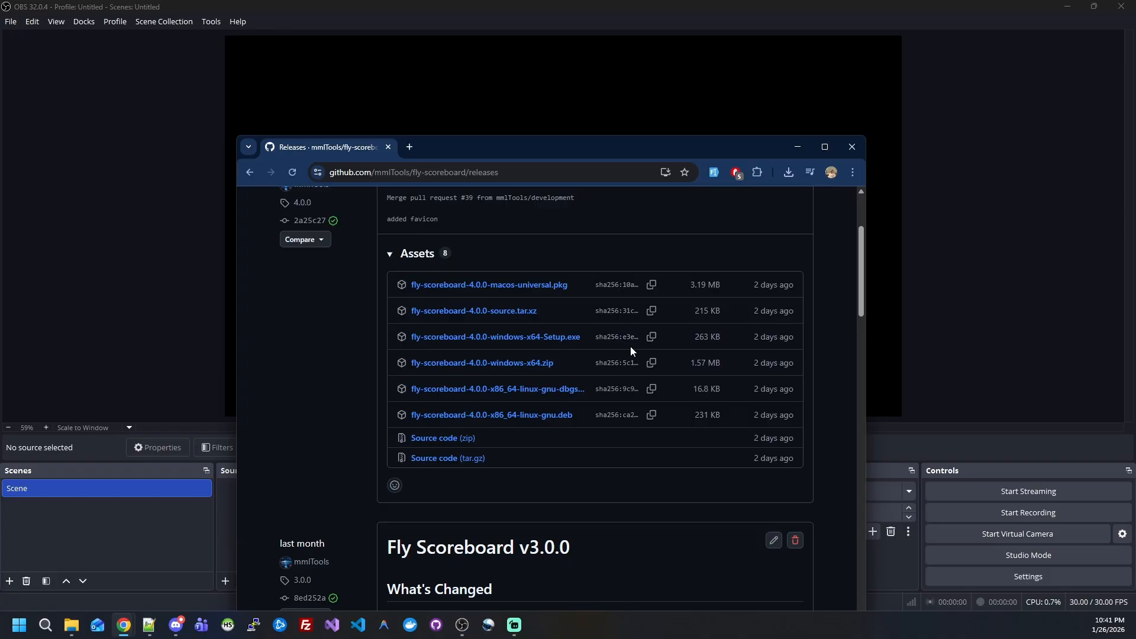
Step: Download fly-scoreboard-4.0.0-windows-x64.zip to the Desktop and close the browser
{"action": "left_click", "coordinate": [533, 363]}
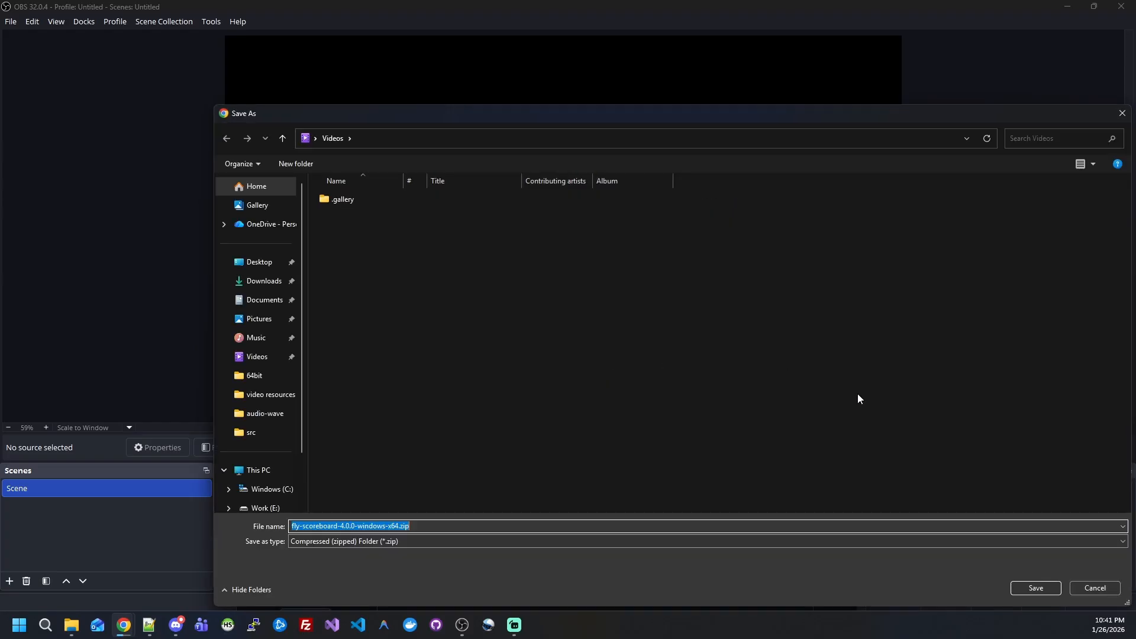
{"action": "left_click", "coordinate": [249, 261]}
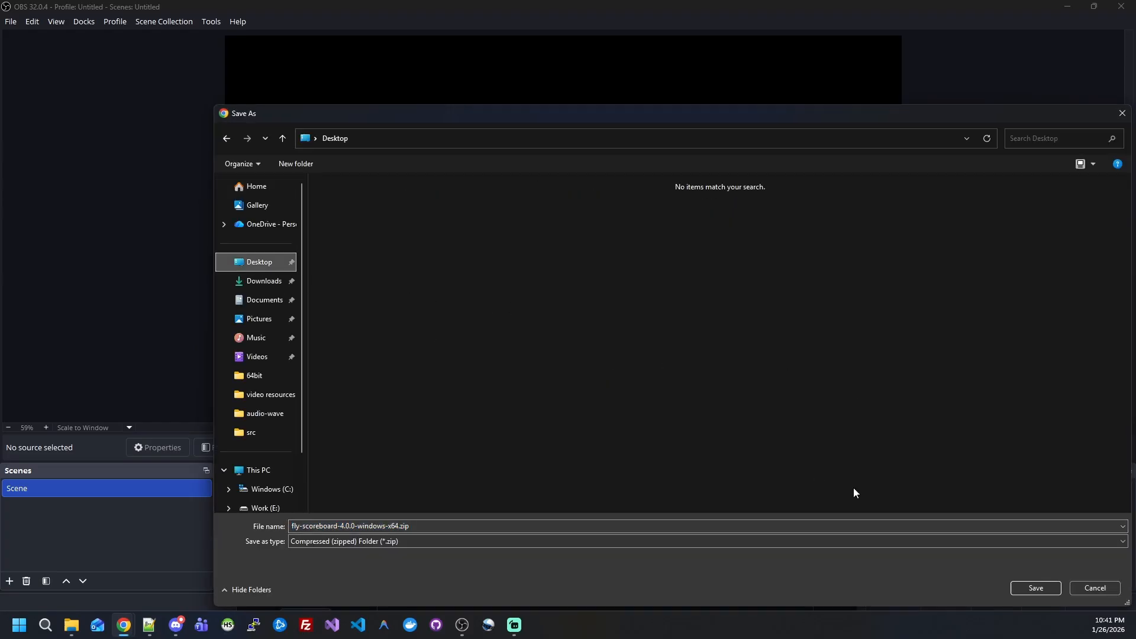
{"action": "left_click", "coordinate": [1036, 588]}
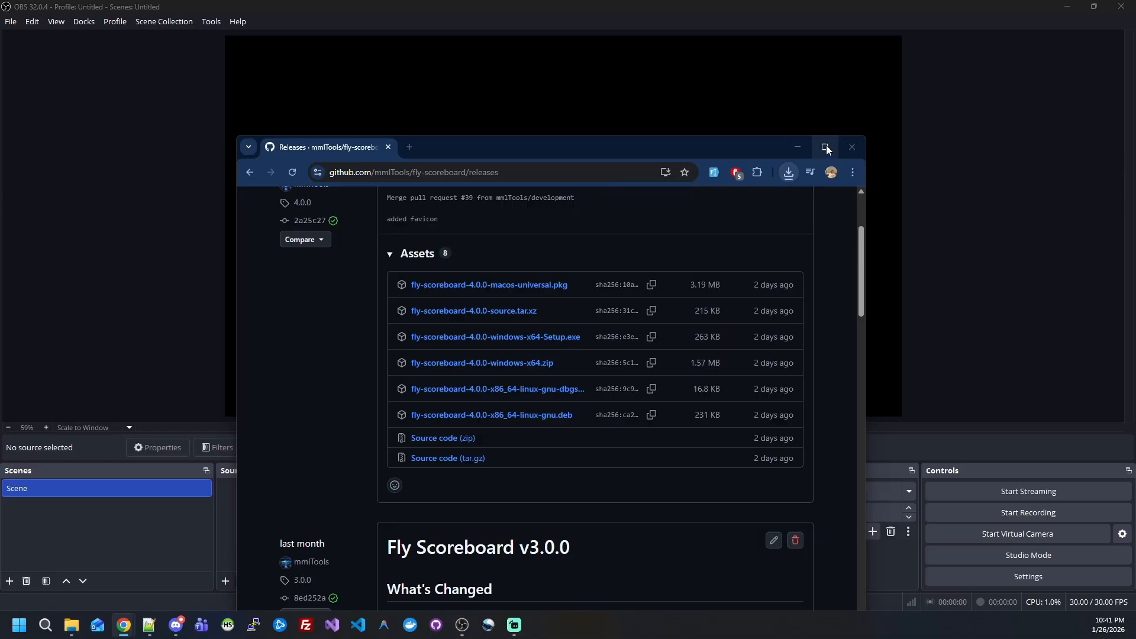
{"action": "left_click", "coordinate": [850, 146]}
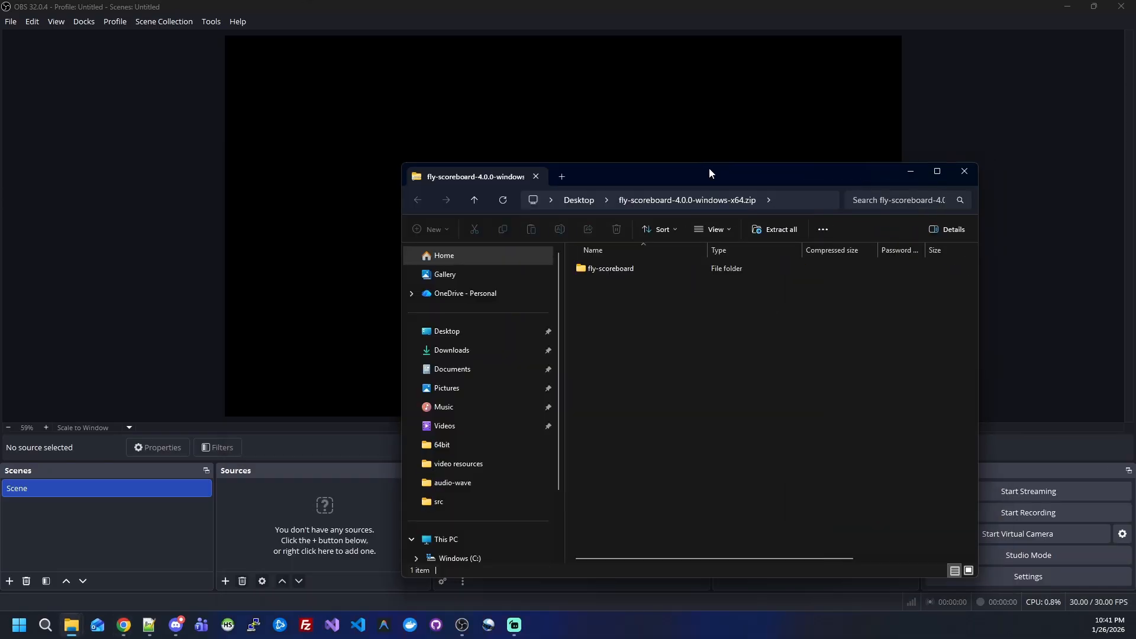
Step: Copy fly-scoreboard.dll and fly-scoreboard.pdb from the downloaded archive's fly-scoreboard/bin/64bit folder
{"action": "left_click_drag", "start_coordinate": [709, 172], "coordinate": [744, 108]}
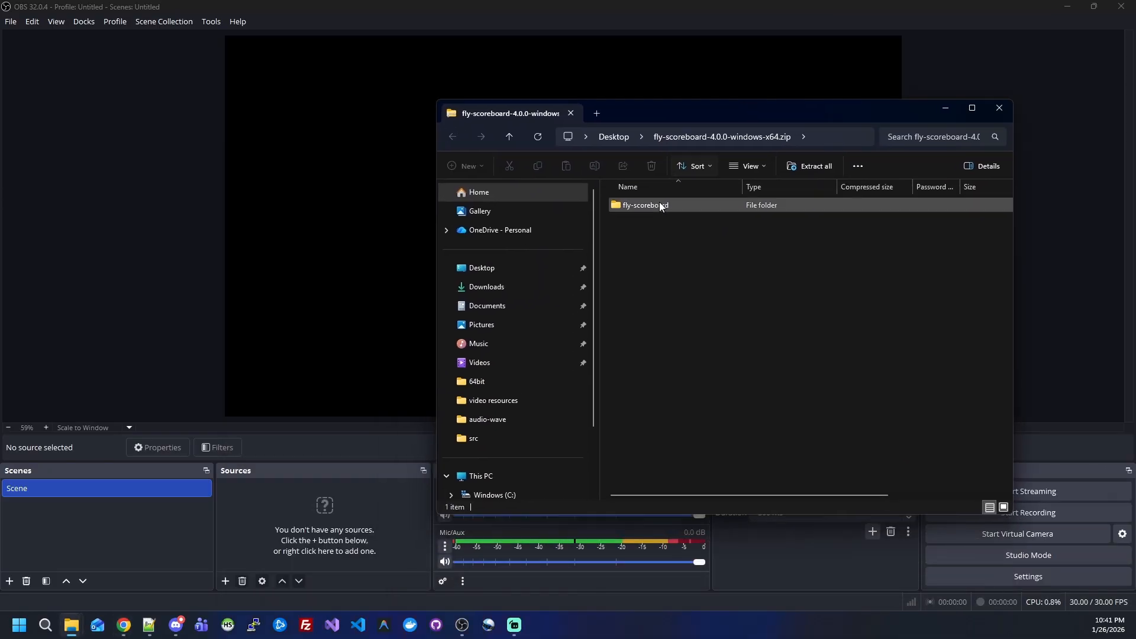
{"action": "double_click", "coordinate": [659, 205]}
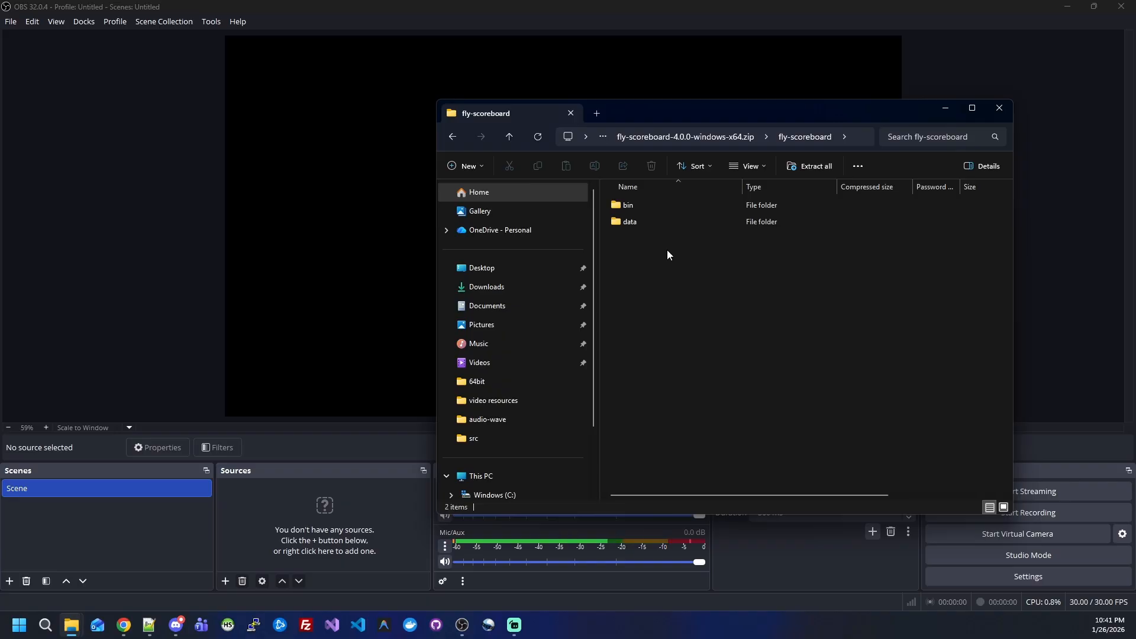
{"action": "left_click_drag", "start_coordinate": [730, 110], "coordinate": [765, 95]}
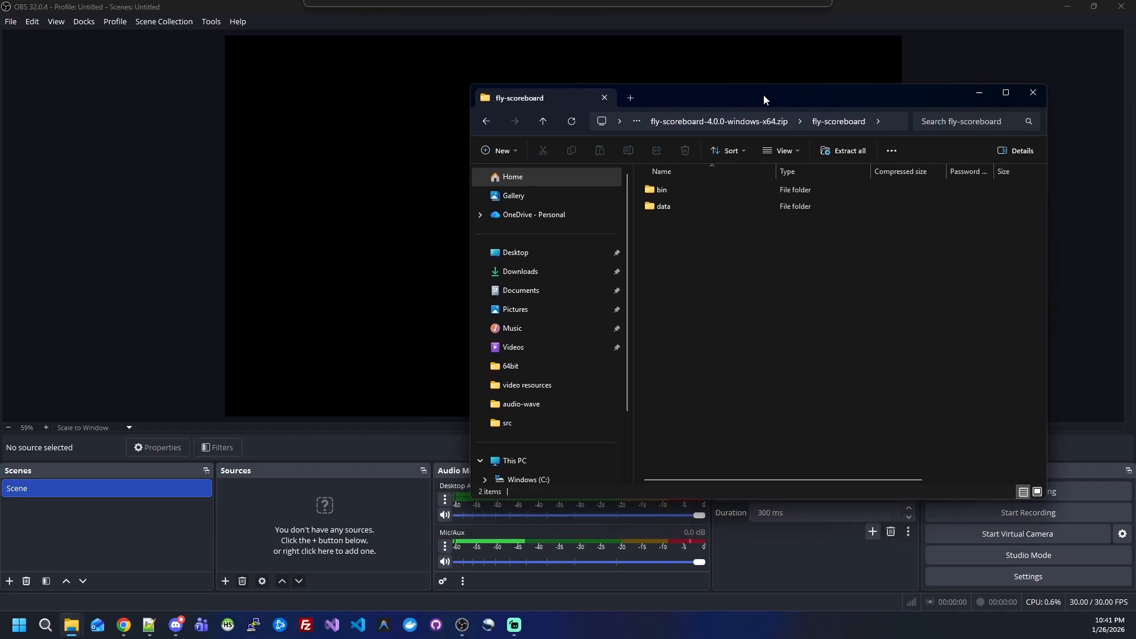
{"action": "double_click", "coordinate": [679, 191]}
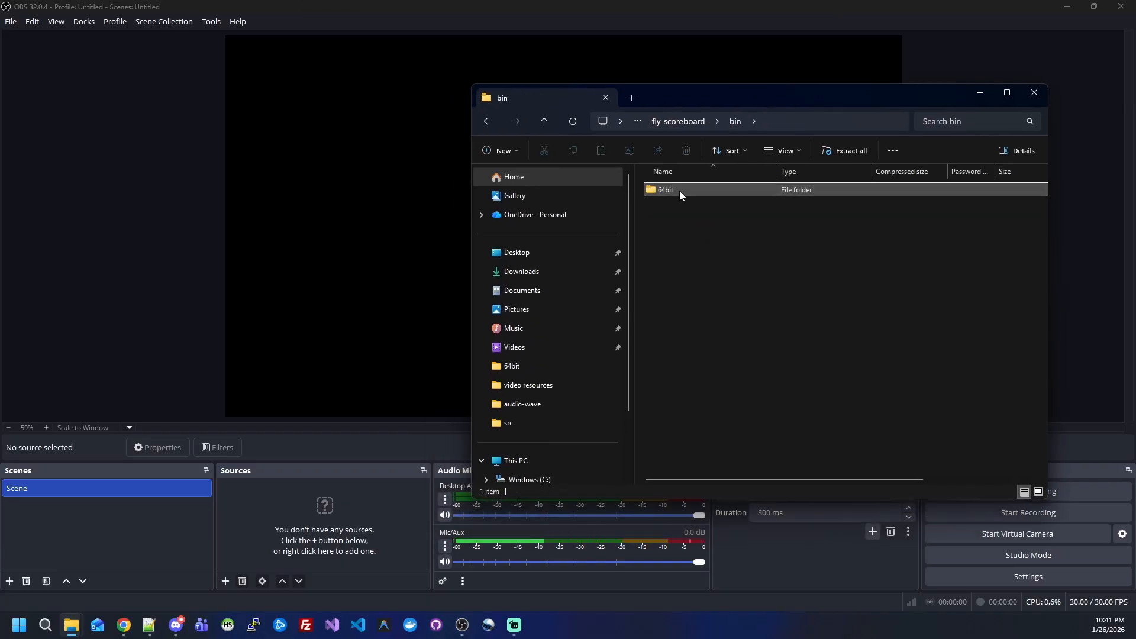
{"action": "double_click", "coordinate": [680, 191]}
{"action": "left_click_drag", "start_coordinate": [696, 244], "coordinate": [691, 187]}
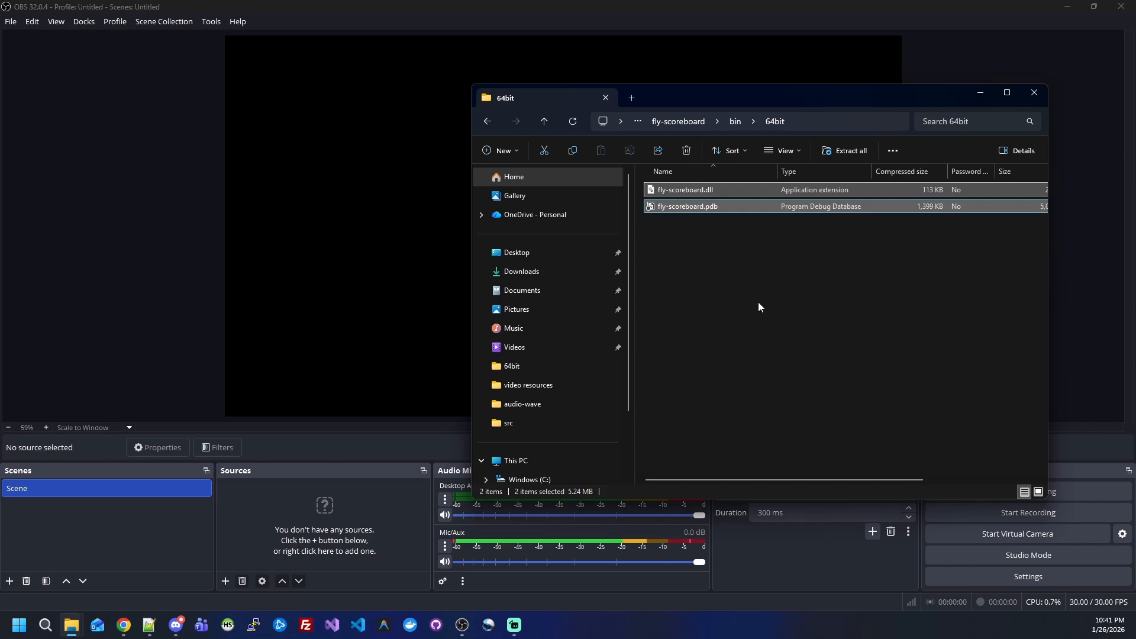
Step: Paste the two plugin files into the obs-studio/obs-plugins/64bit folder on the Work (E:) drive
{"action": "scroll", "coordinate": [592, 402], "scroll_direction": "down", "scroll_amount": 2}
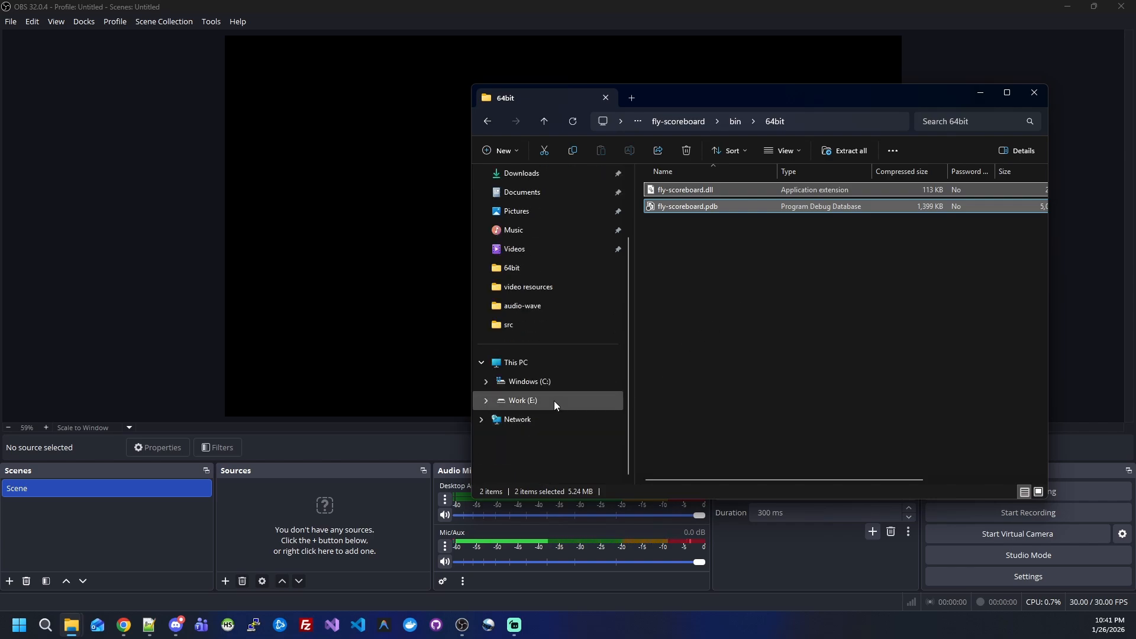
{"action": "left_click", "coordinate": [554, 400]}
{"action": "double_click", "coordinate": [700, 368]}
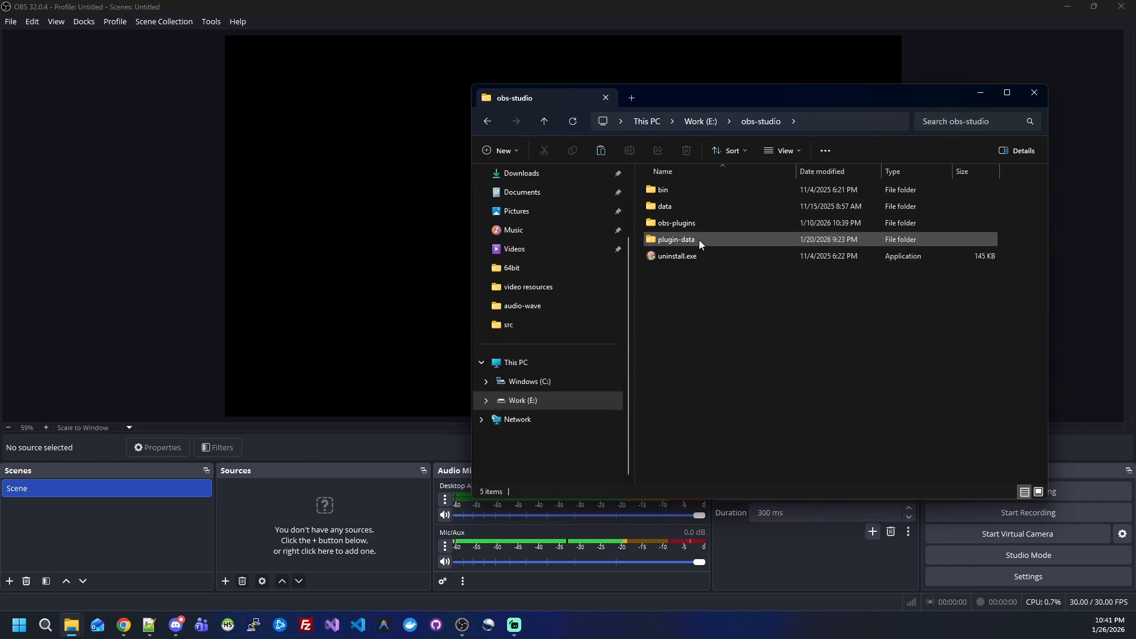
{"action": "double_click", "coordinate": [680, 222]}
{"action": "double_click", "coordinate": [670, 190]}
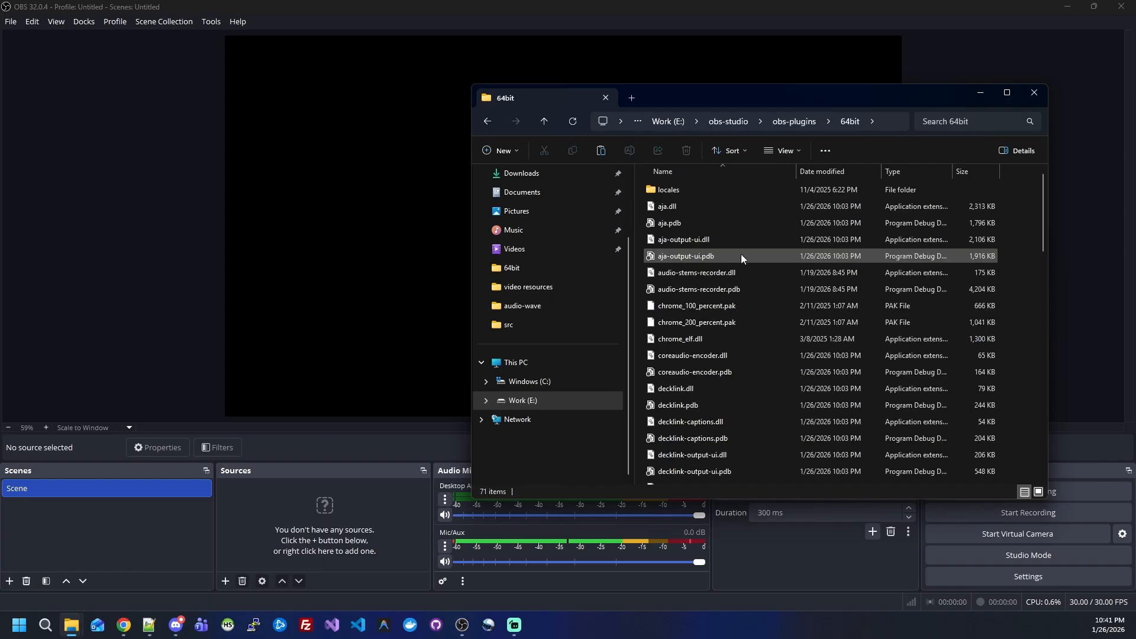
{"action": "key", "text": "ctrl+v"}
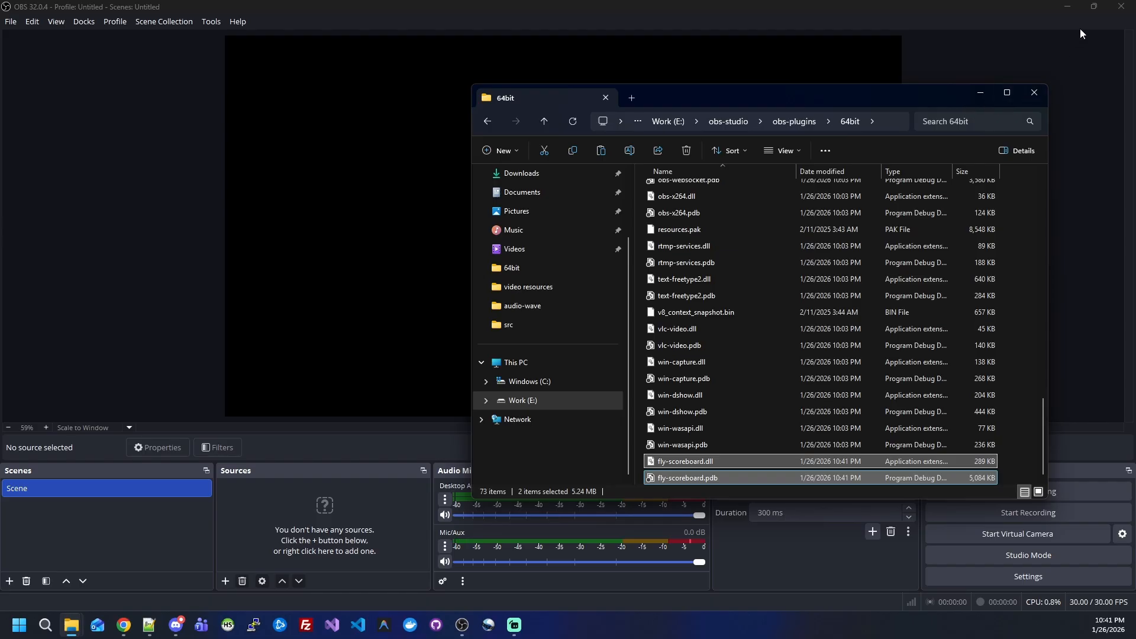
Step: Restart OBS and show the Fly Score dock, attaching it to the left of the preview
{"action": "left_click", "coordinate": [1121, 6]}
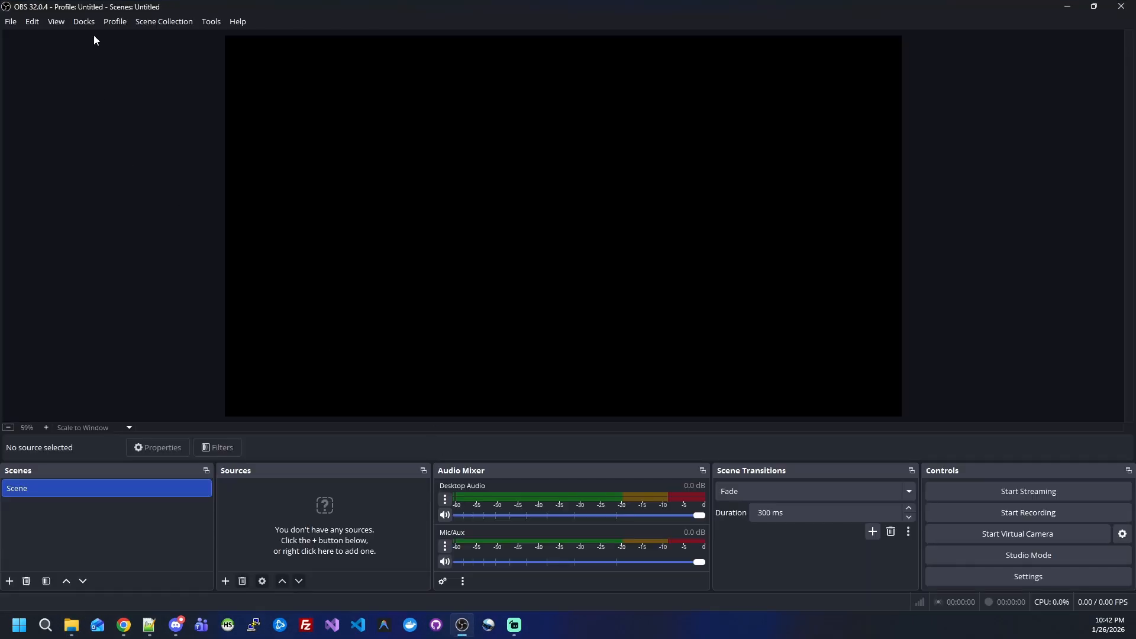
{"action": "left_click", "coordinate": [86, 23]}
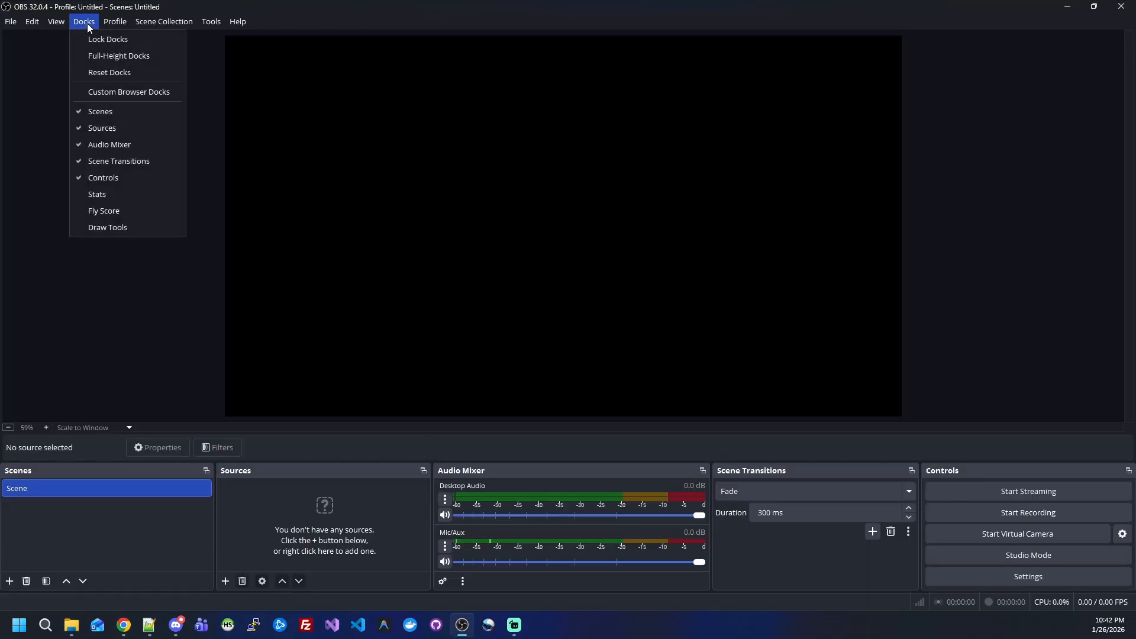
{"action": "left_click", "coordinate": [124, 213]}
{"action": "left_click_drag", "start_coordinate": [659, 305], "coordinate": [18, 144]}
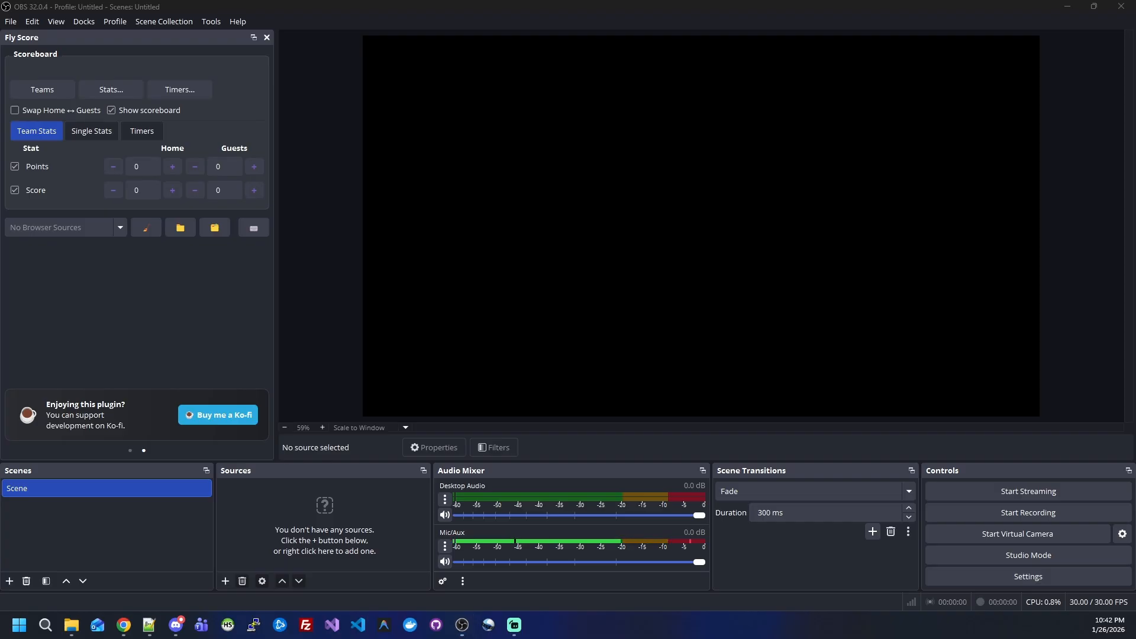
Step: Switch to File Explorer and copy the overlay folder from the archive's fly-scoreboard/data folder into Documents
{"action": "key", "text": "alt+Tab"}
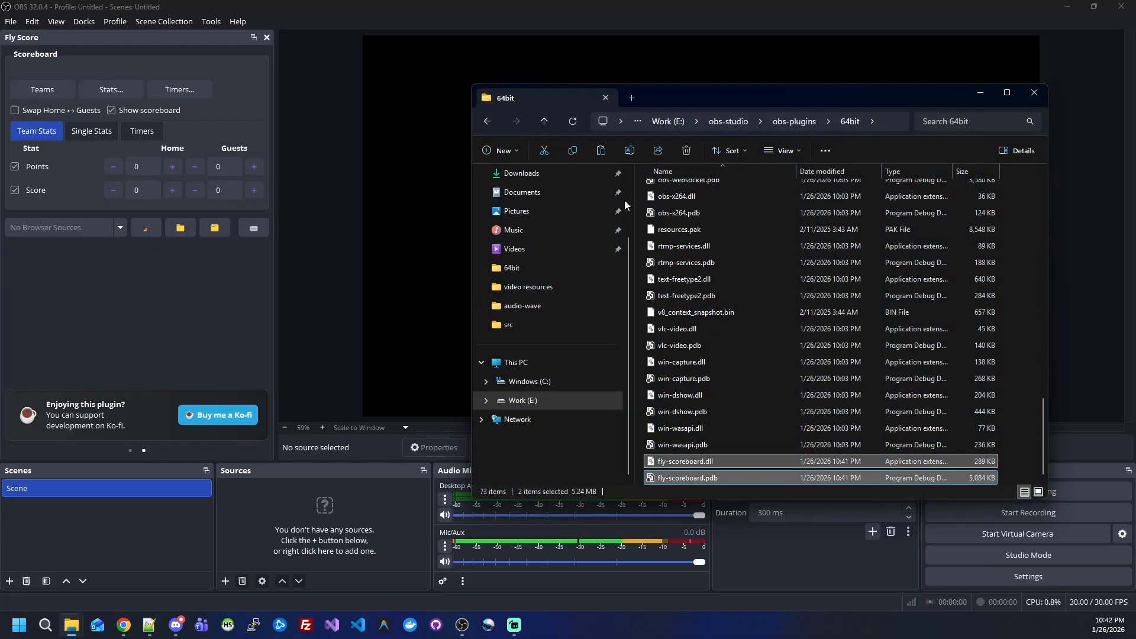
{"action": "left_click", "coordinate": [486, 122]}
{"action": "left_click", "coordinate": [486, 122]}
{"action": "left_click", "coordinate": [487, 122]}
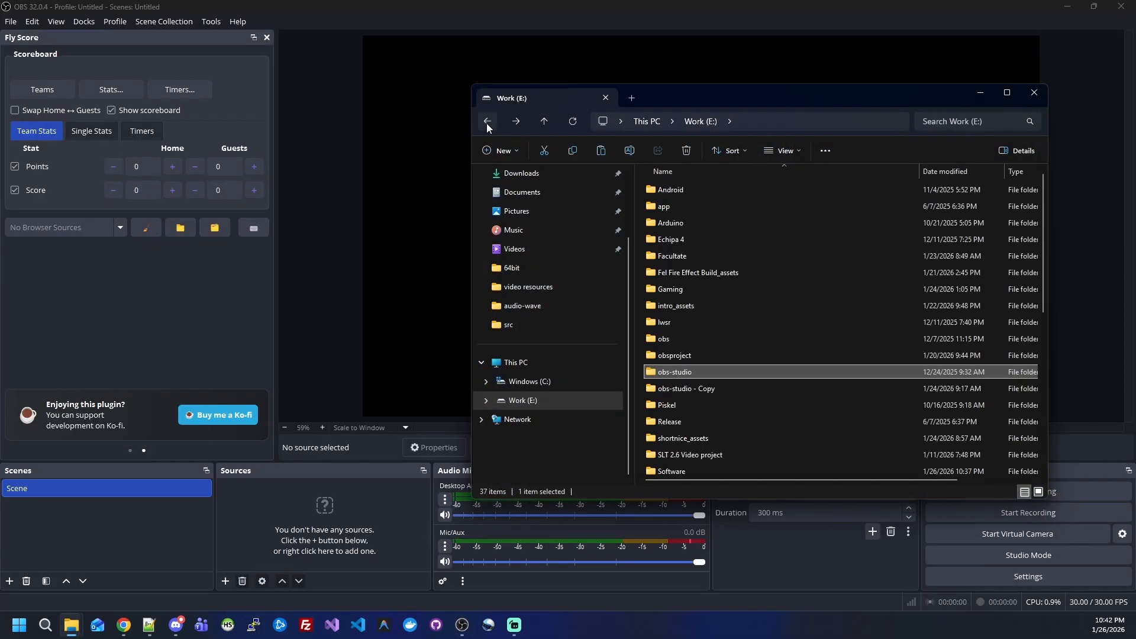
{"action": "left_click", "coordinate": [486, 122]}
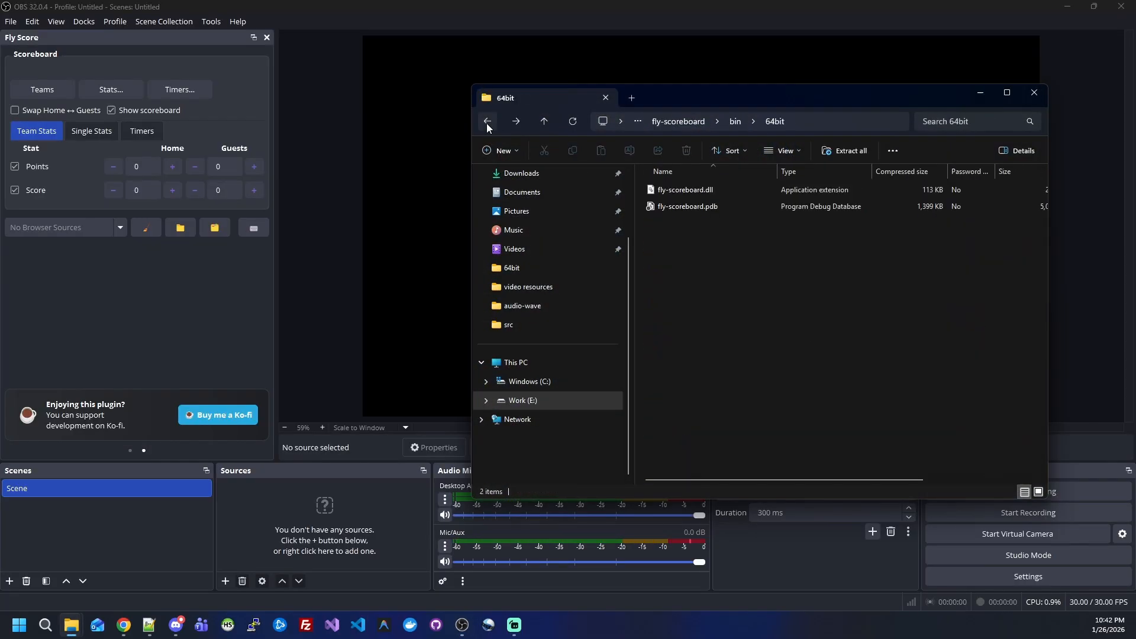
{"action": "left_click", "coordinate": [683, 122]}
{"action": "left_click", "coordinate": [676, 250]}
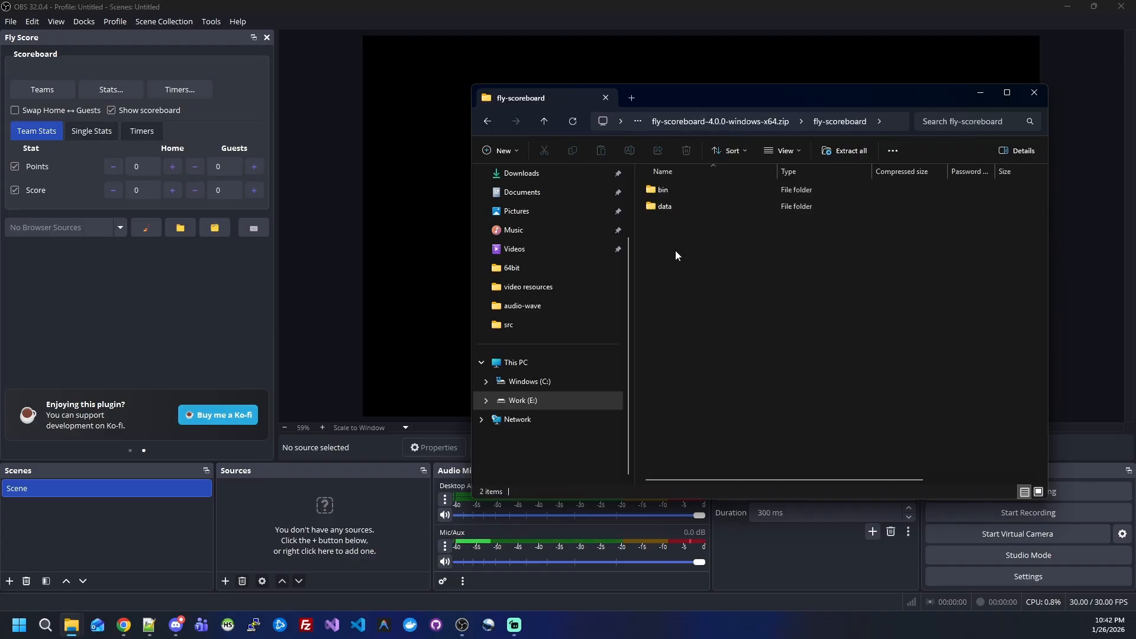
{"action": "double_click", "coordinate": [672, 204]}
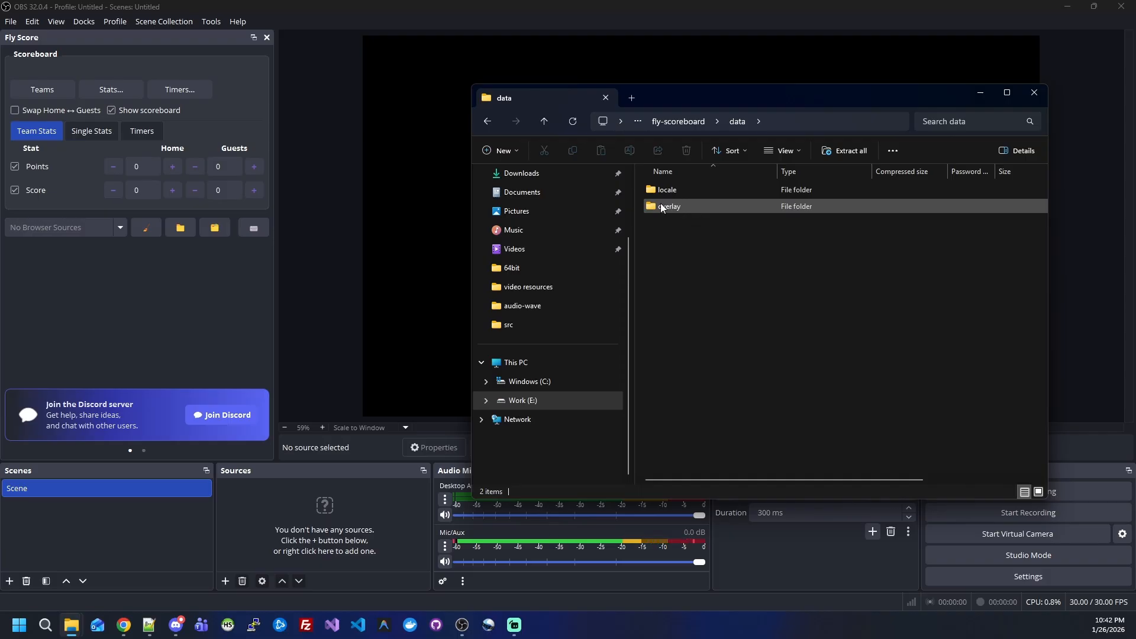
{"action": "left_click_drag", "start_coordinate": [666, 207], "coordinate": [540, 194]}
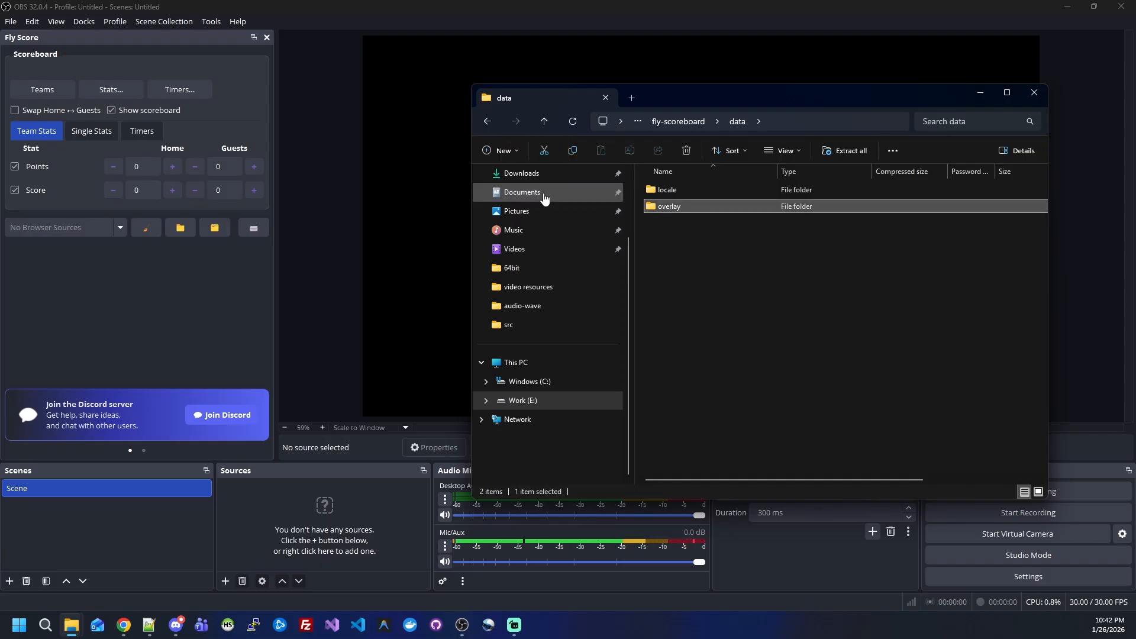
{"action": "left_click", "coordinate": [540, 193]}
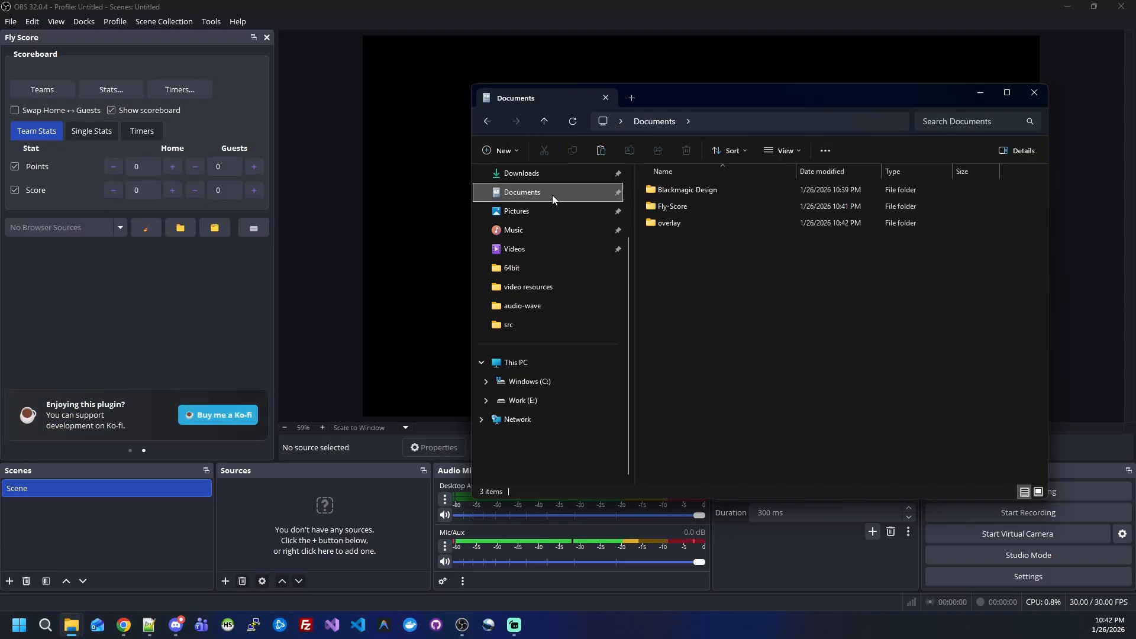
Step: Delete the Fly-Score folder in Documents and rename the overlay folder to FlyScoreboard
{"action": "left_click", "coordinate": [679, 220]}
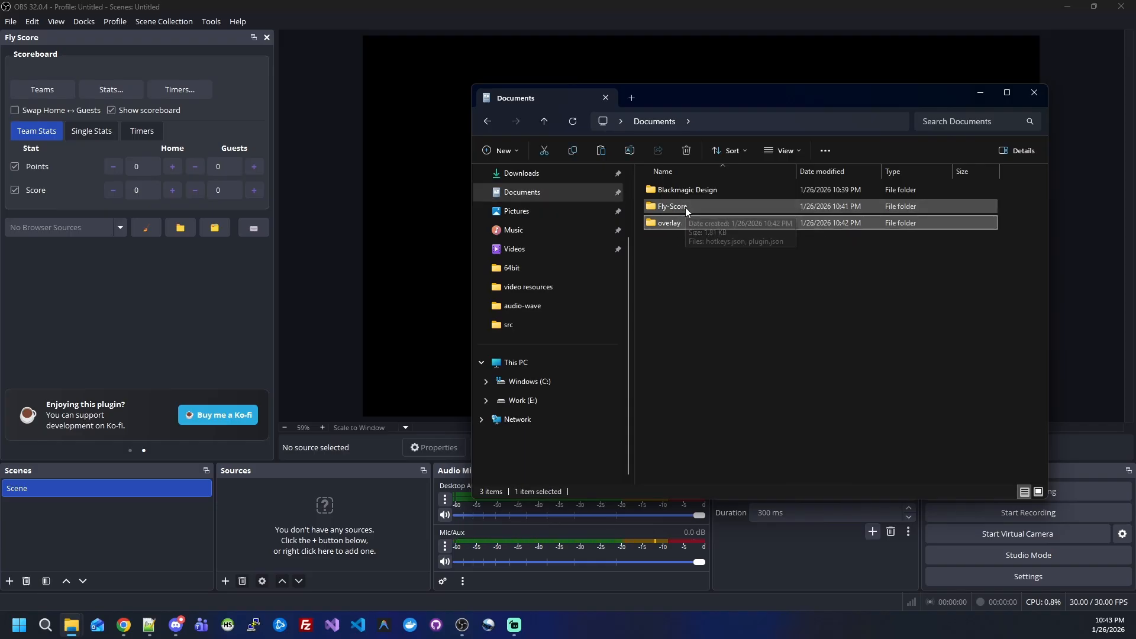
{"action": "right_click", "coordinate": [676, 211]}
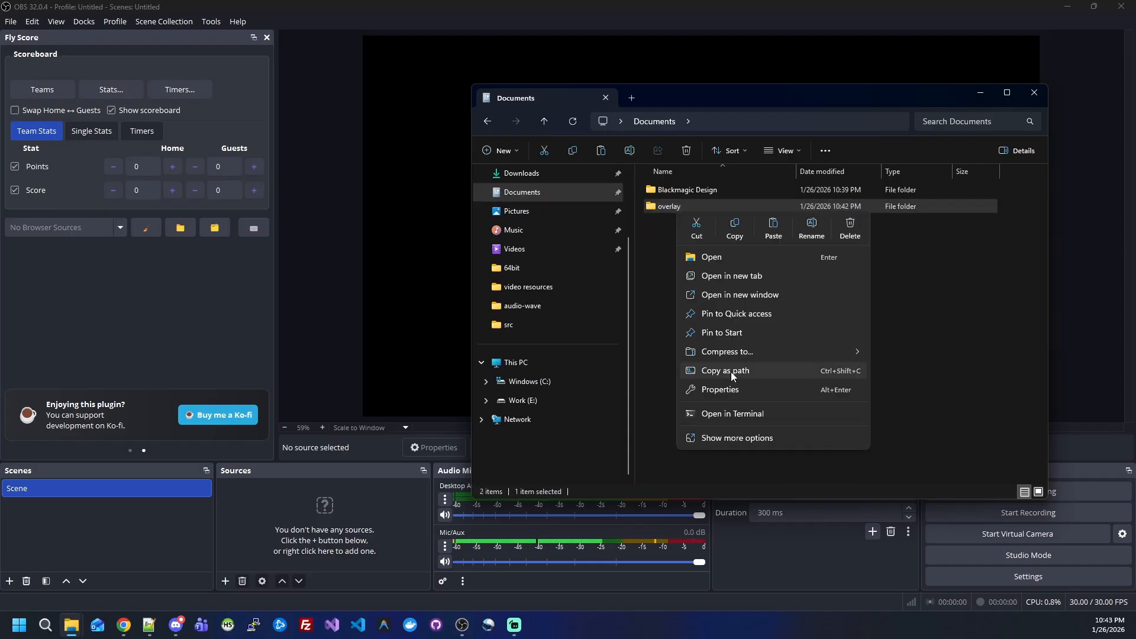
{"action": "left_click", "coordinate": [812, 226]}
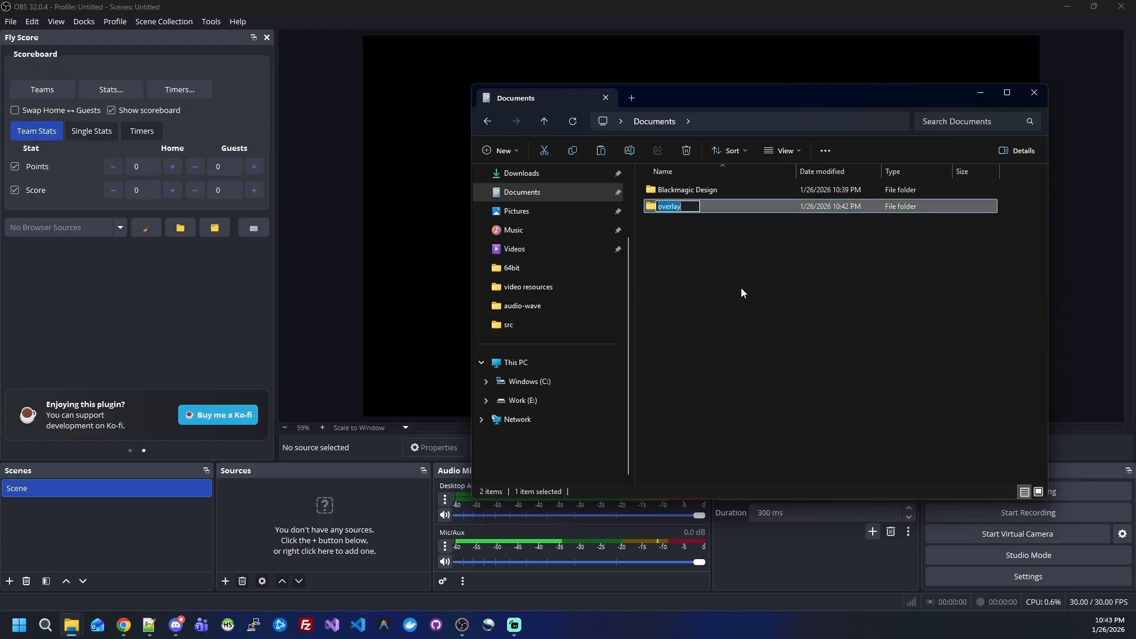
{"action": "type", "text": "FlyScoreboard"}
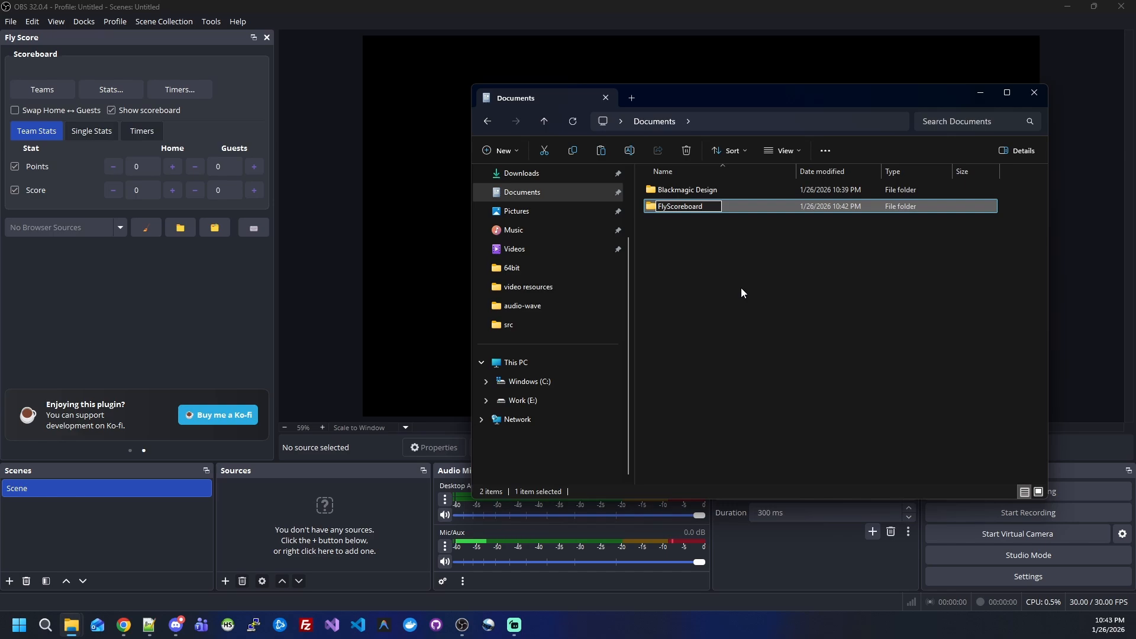
{"action": "left_click", "coordinate": [719, 294]}
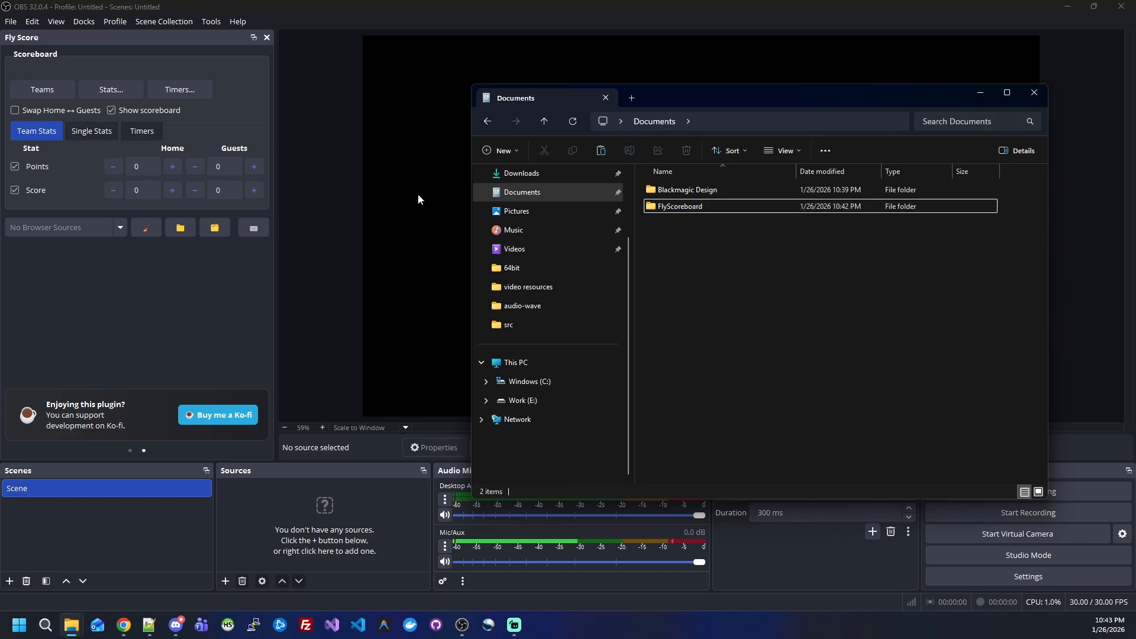
Step: Set Documents/FlyScoreboard as the plugin's resources folder, then open that folder to check its files and minimize it
{"action": "left_click", "coordinate": [189, 243]}
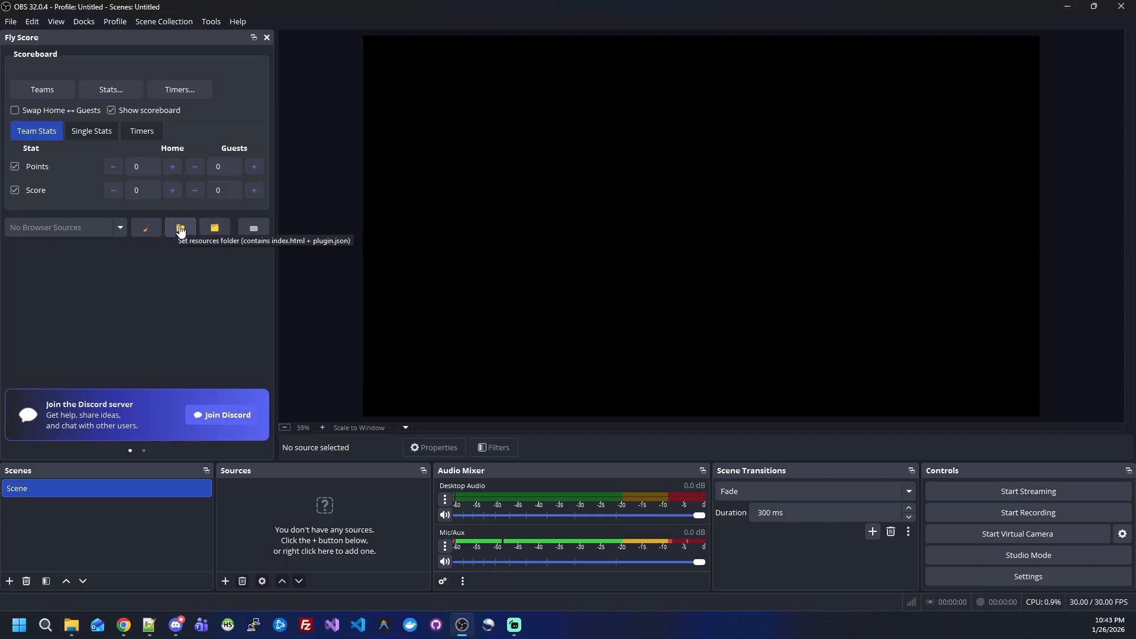
{"action": "left_click", "coordinate": [180, 227]}
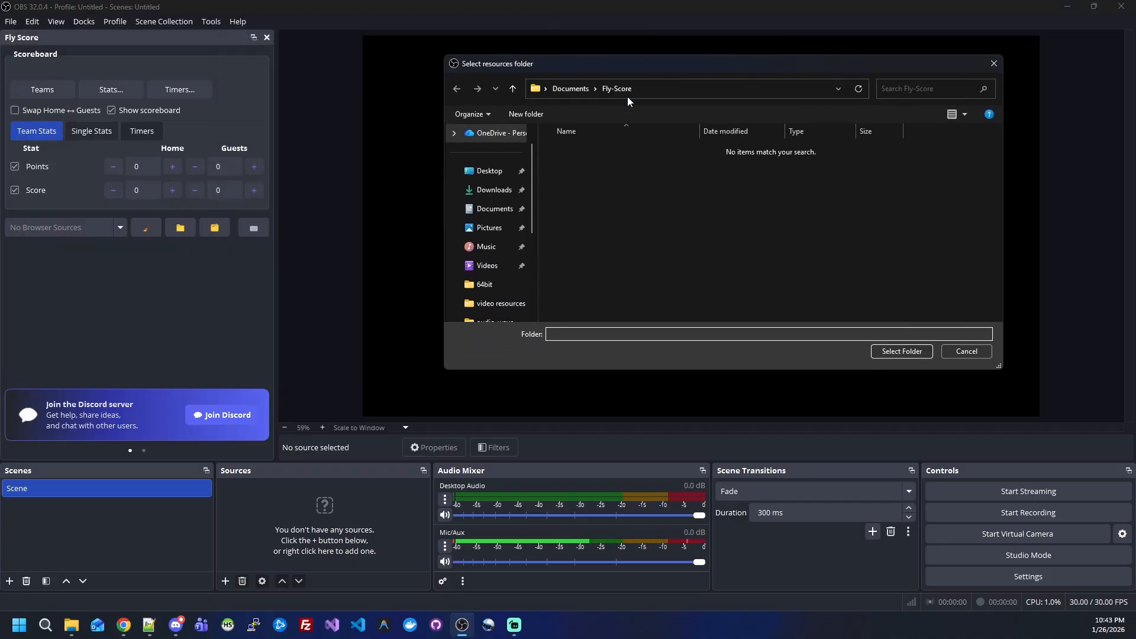
{"action": "left_click", "coordinate": [513, 215]}
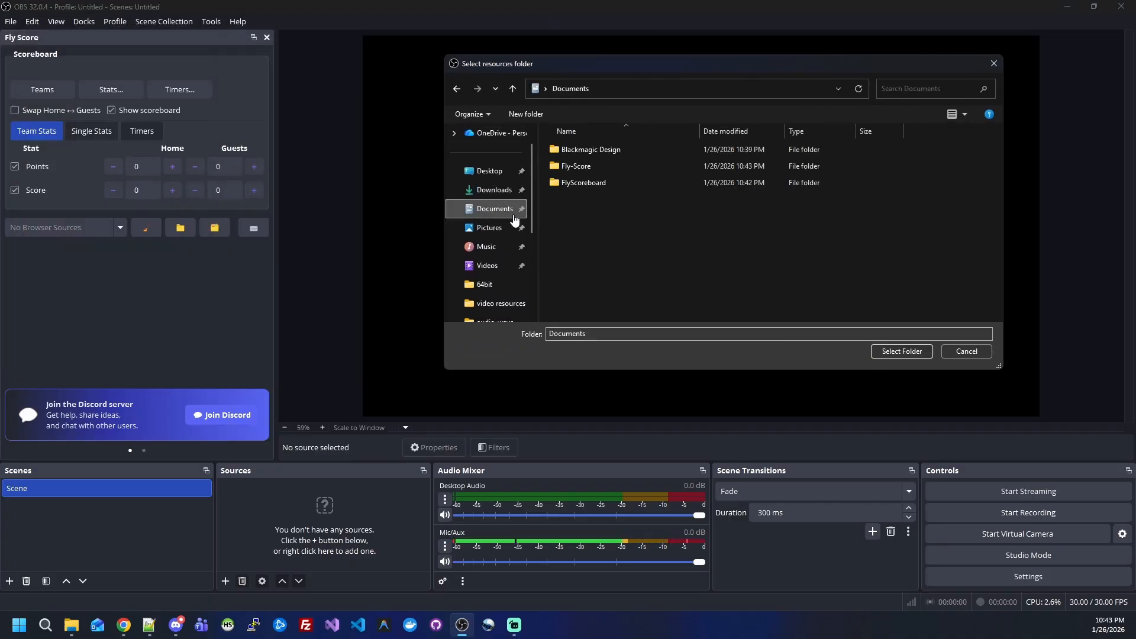
{"action": "left_click", "coordinate": [595, 181]}
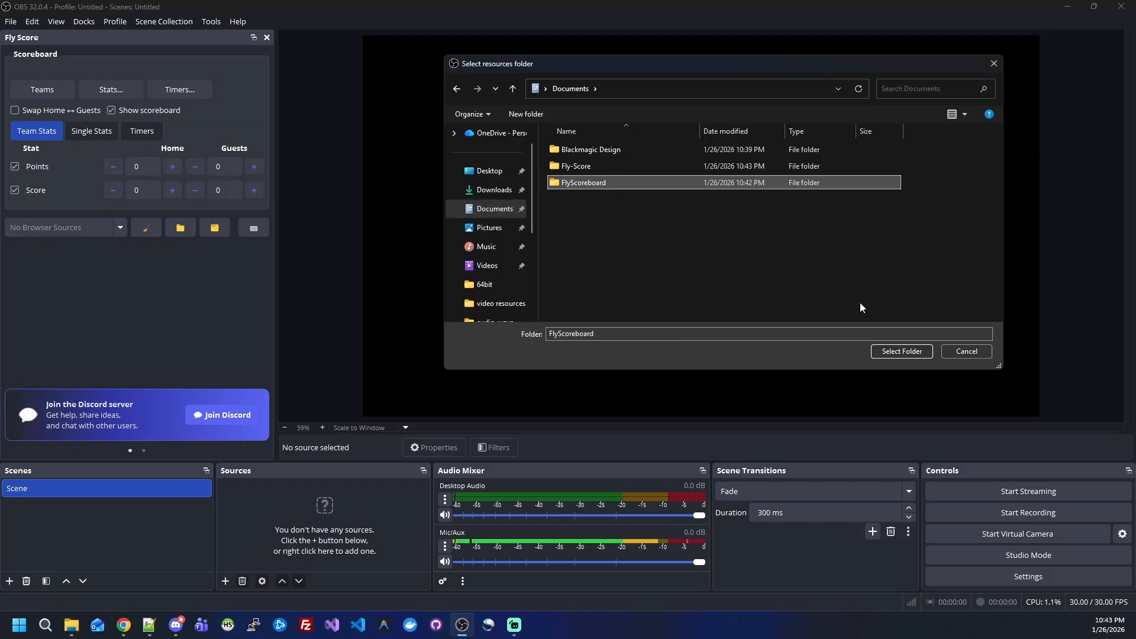
{"action": "left_click", "coordinate": [901, 351]}
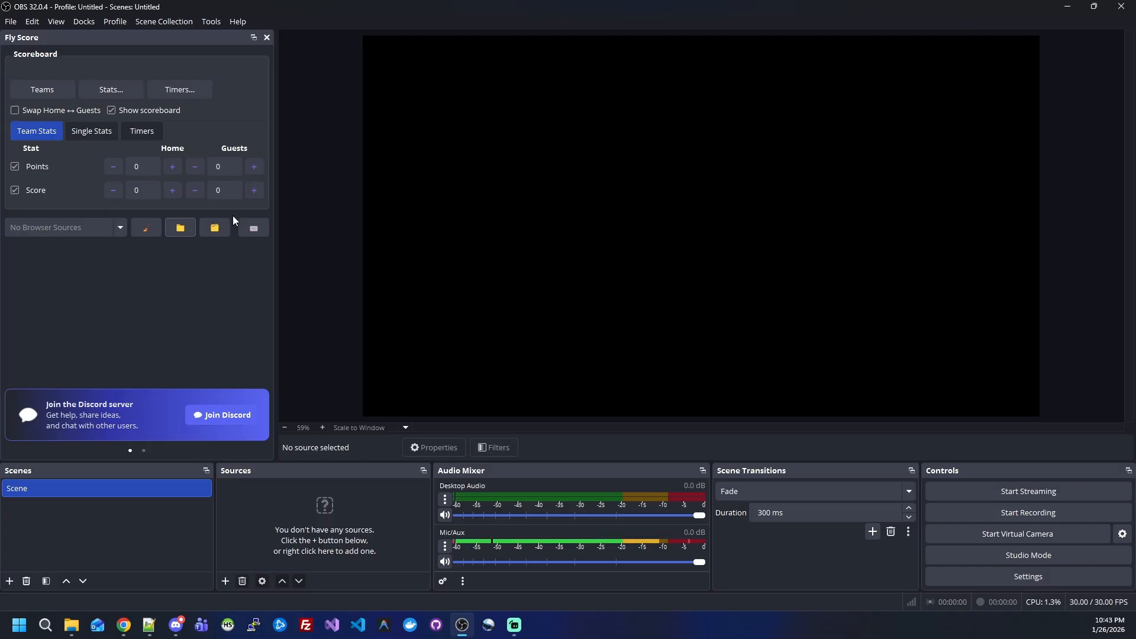
{"action": "left_click", "coordinate": [214, 228]}
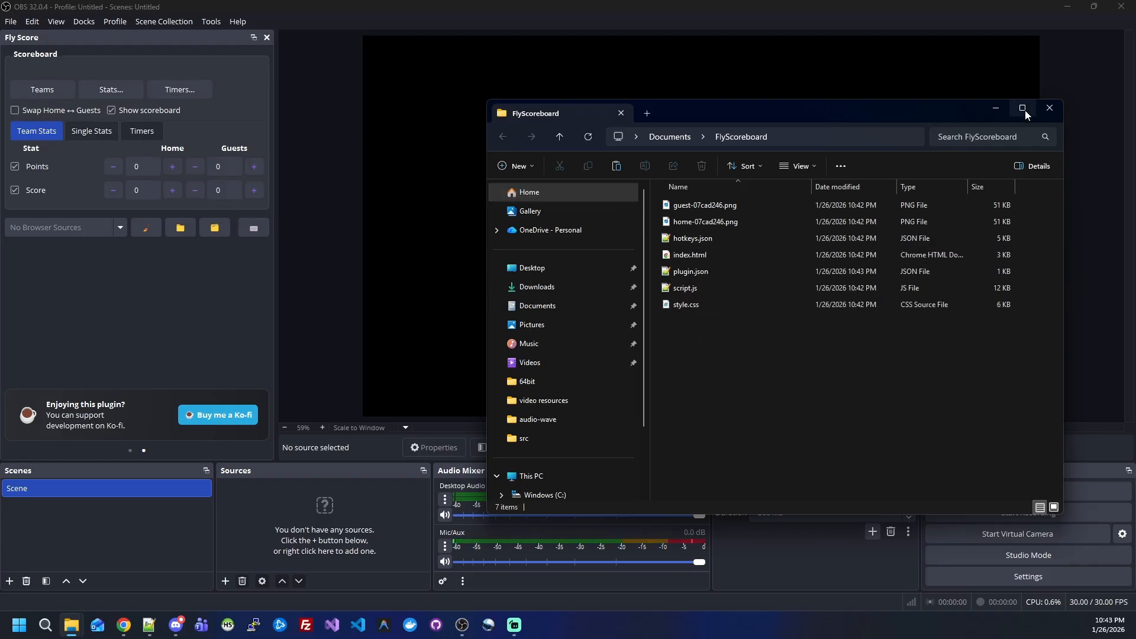
{"action": "left_click", "coordinate": [996, 108]}
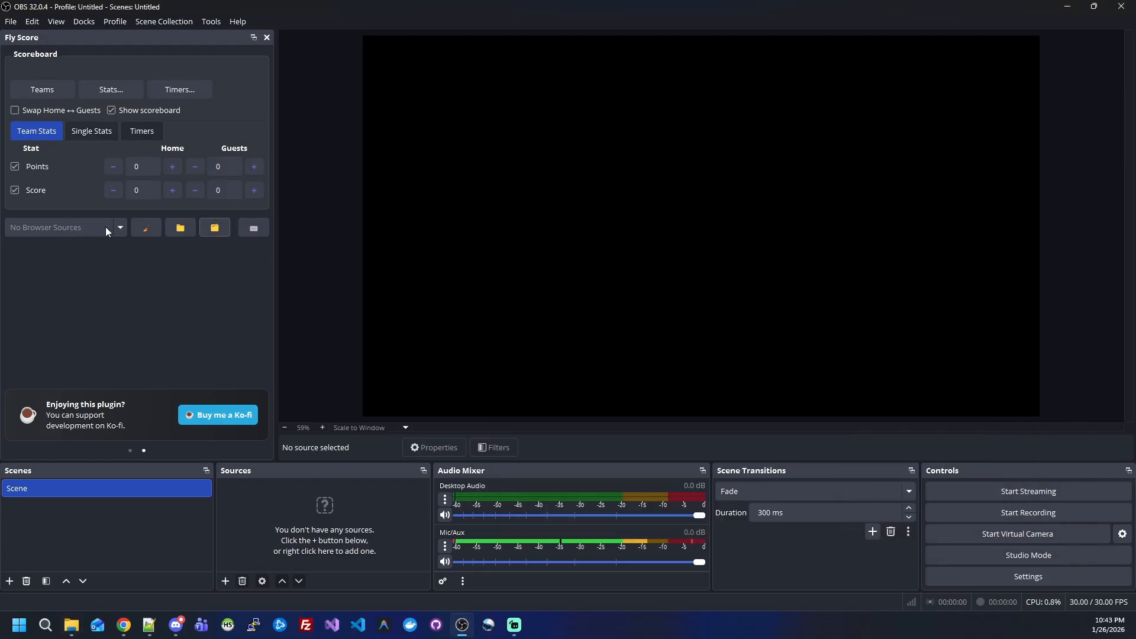
Step: Add a new scene named FlyScore
{"action": "left_click", "coordinate": [10, 582]}
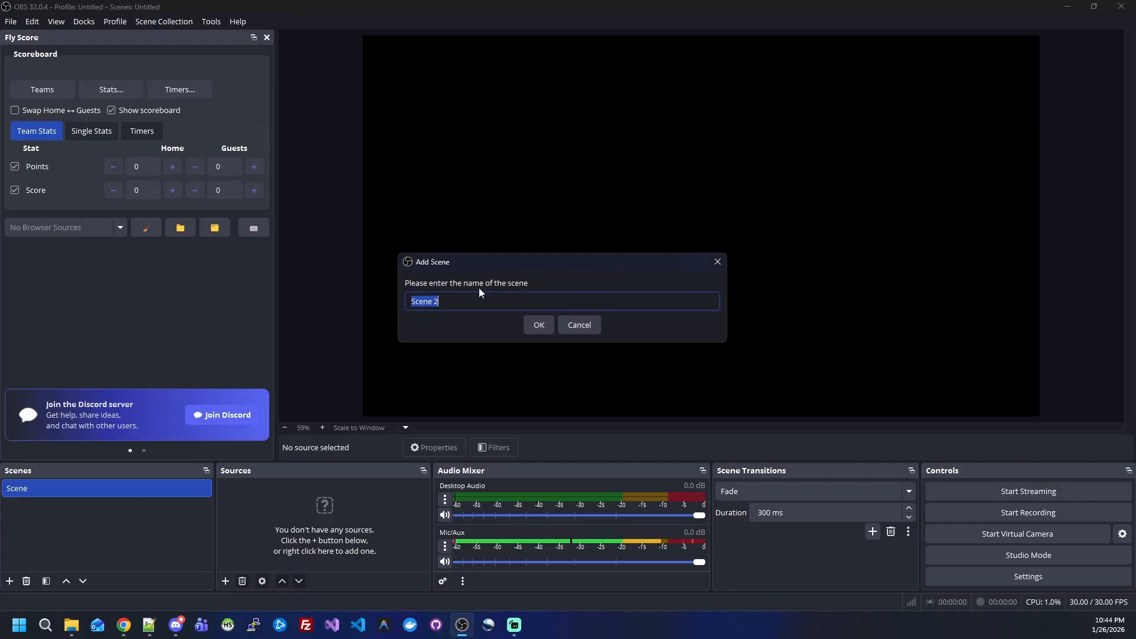
{"action": "type", "text": "FlyScore"}
{"action": "left_click", "coordinate": [549, 327]}
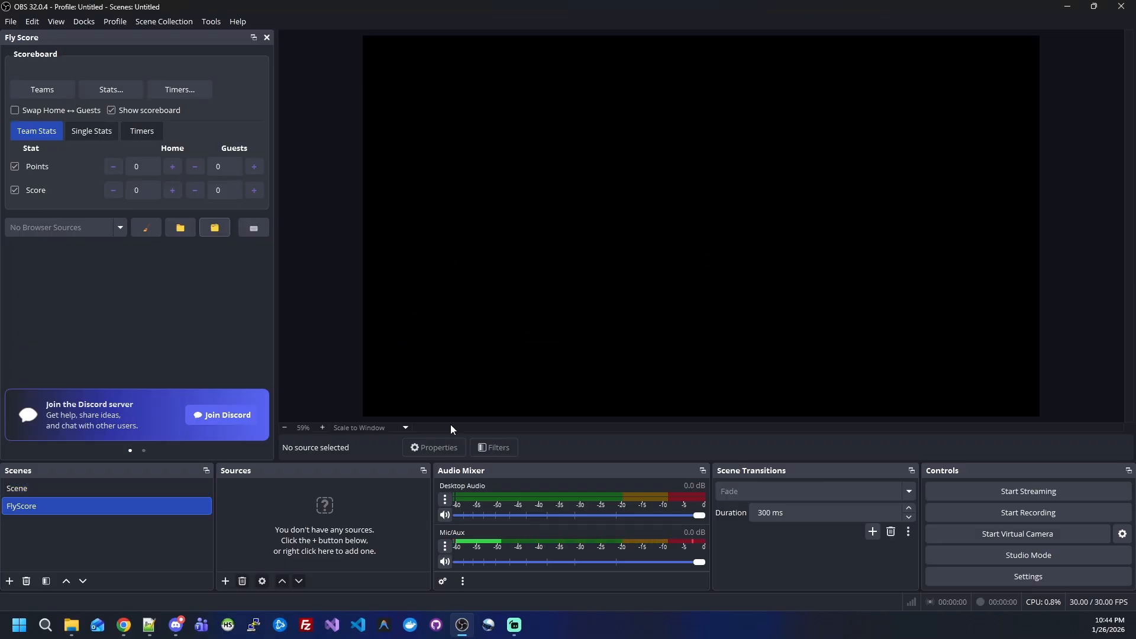
Step: Add a new Browser source named Scoreboard to the FlyScore scene, keeping its default properties
{"action": "left_click", "coordinate": [225, 581]}
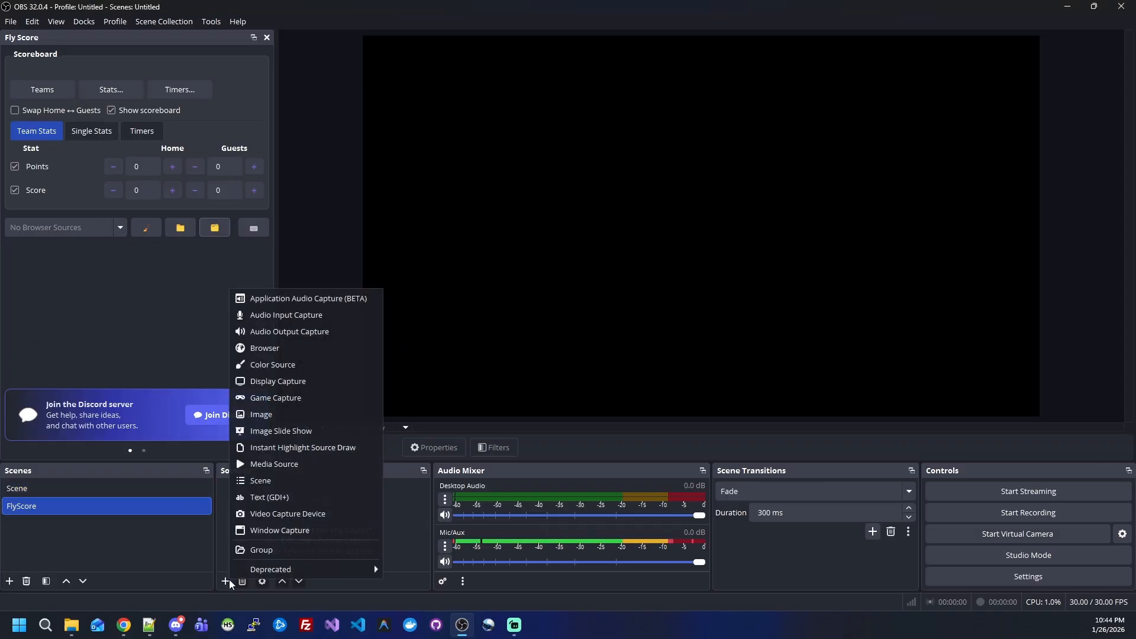
{"action": "left_click", "coordinate": [309, 350]}
{"action": "type", "text": "Sco"}
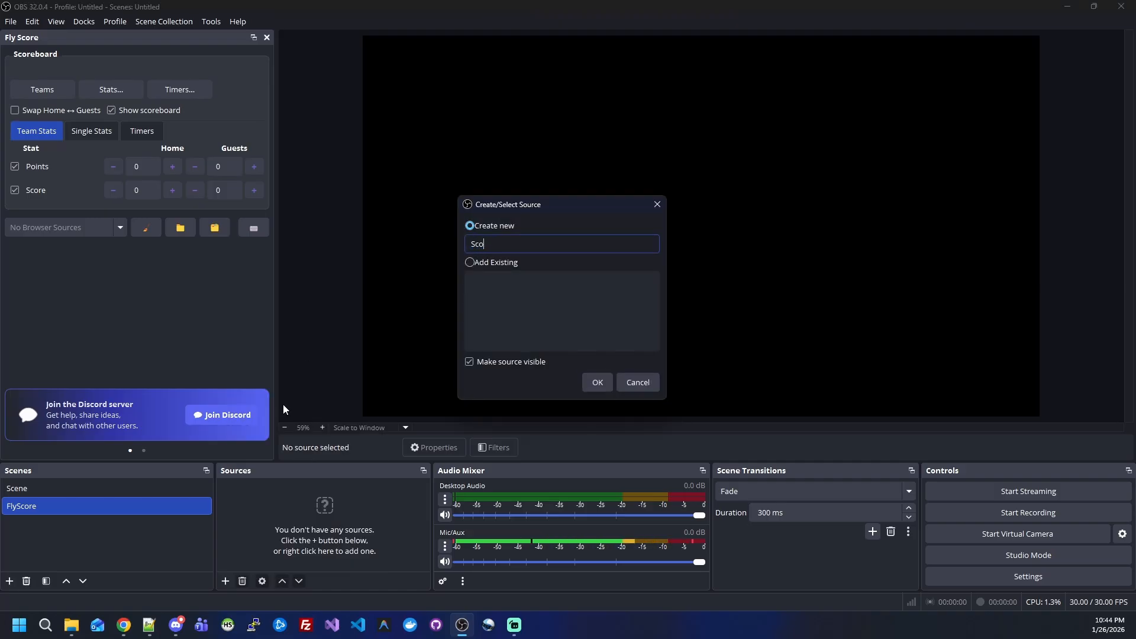
{"action": "type", "text": "reboard"}
{"action": "left_click", "coordinate": [588, 384]}
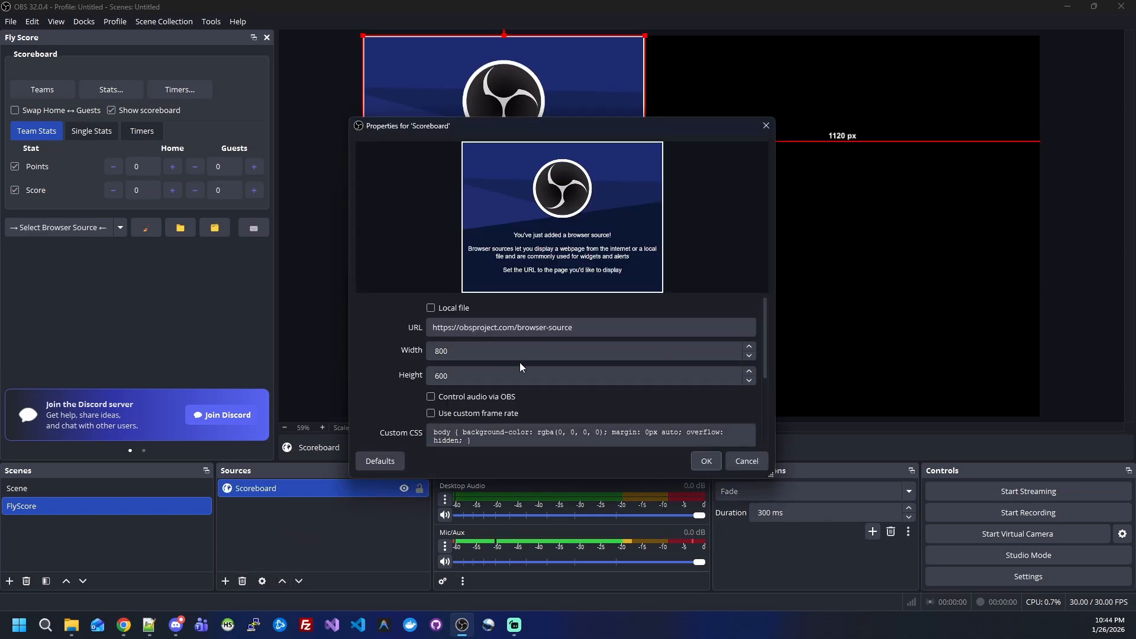
{"action": "left_click", "coordinate": [706, 461]}
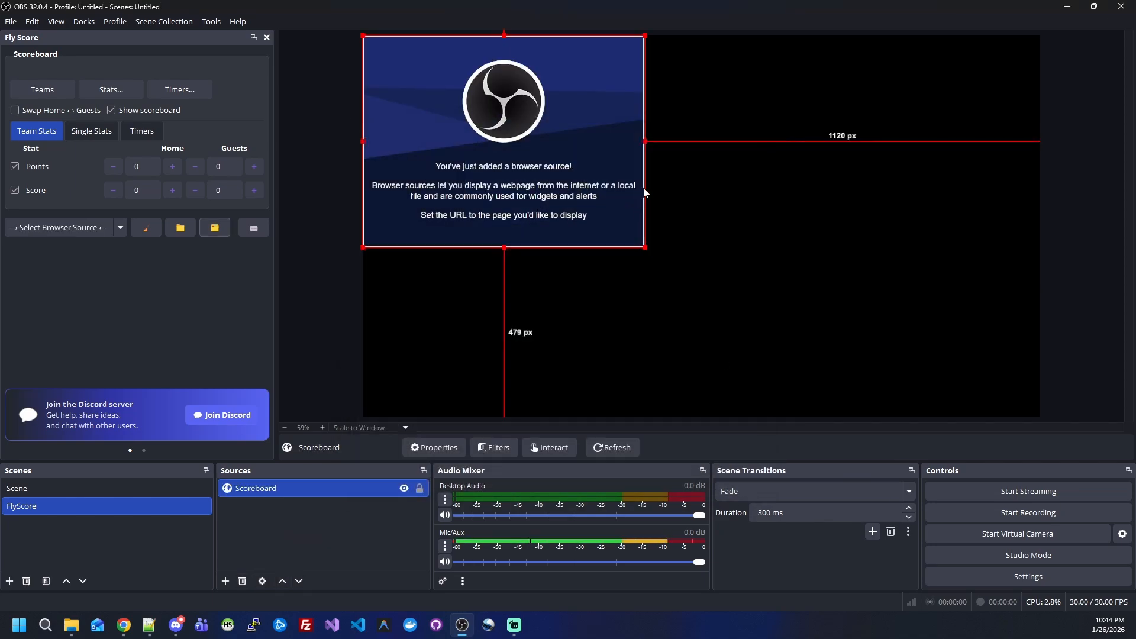
Step: Choose Scoreboard as the browser source in the Fly Score dock and center the overlay on the canvas
{"action": "left_click", "coordinate": [65, 228]}
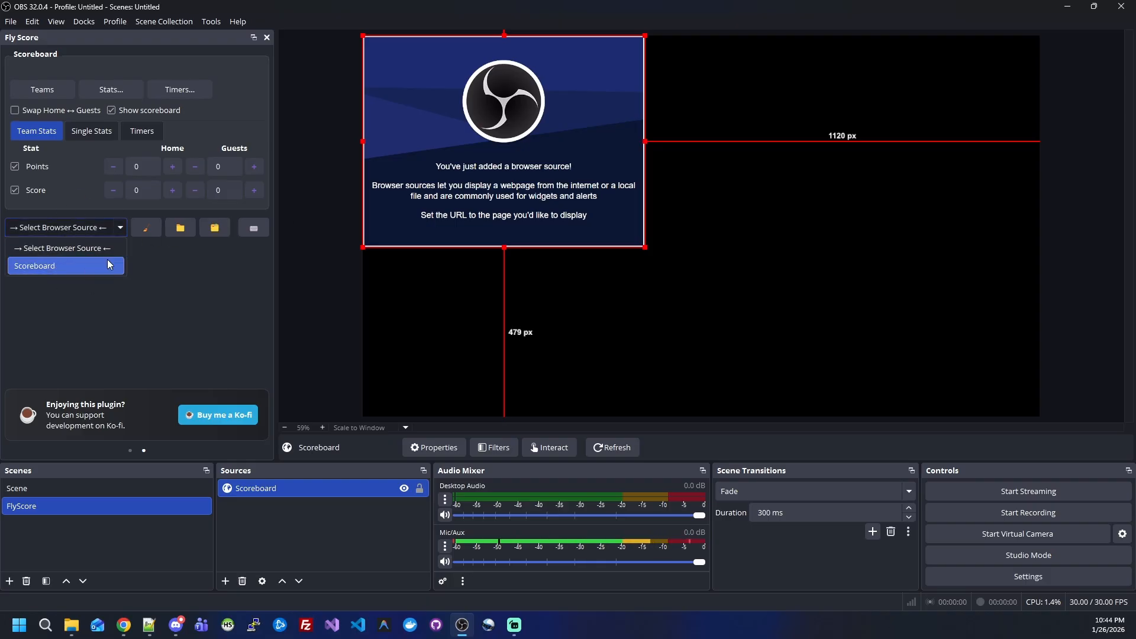
{"action": "left_click", "coordinate": [41, 267]}
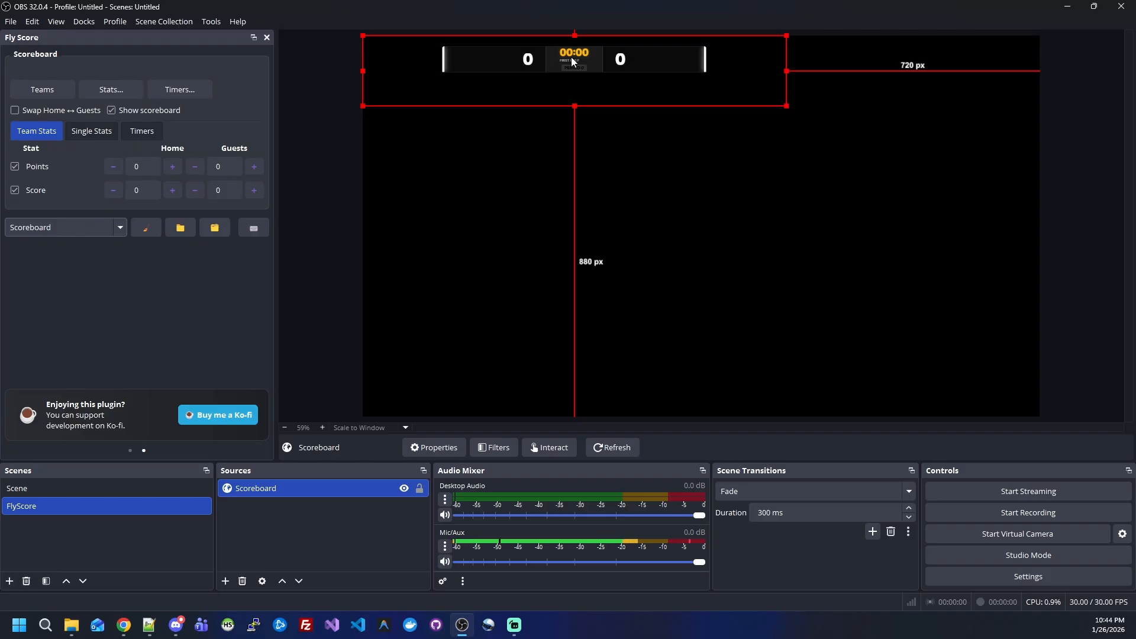
{"action": "key", "text": "ctrl+d"}
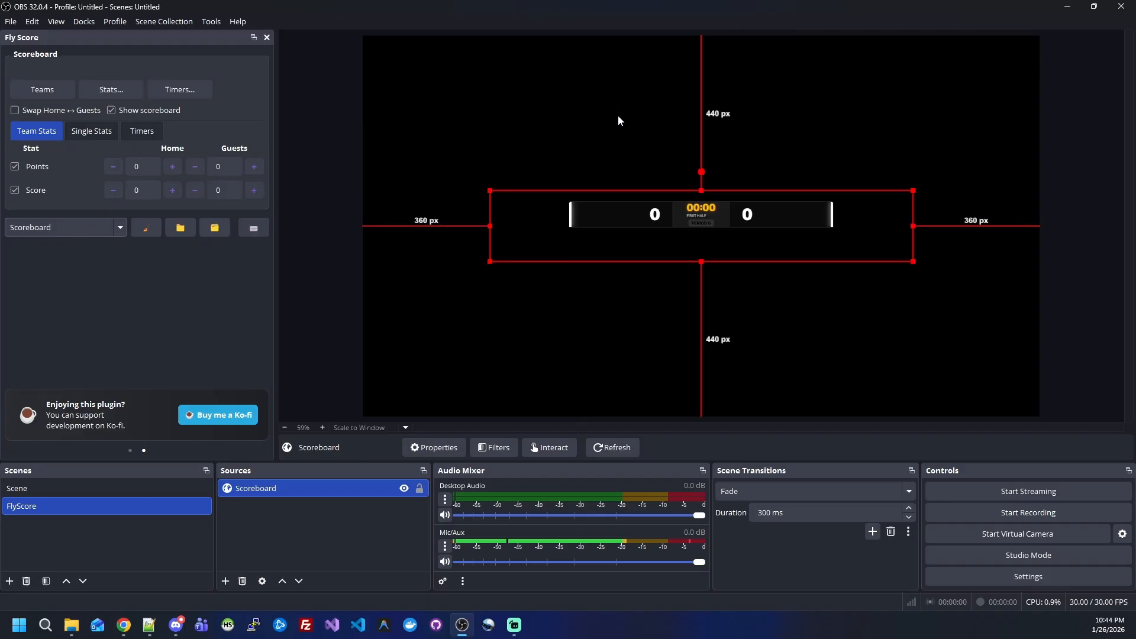
{"action": "left_click", "coordinate": [847, 117]}
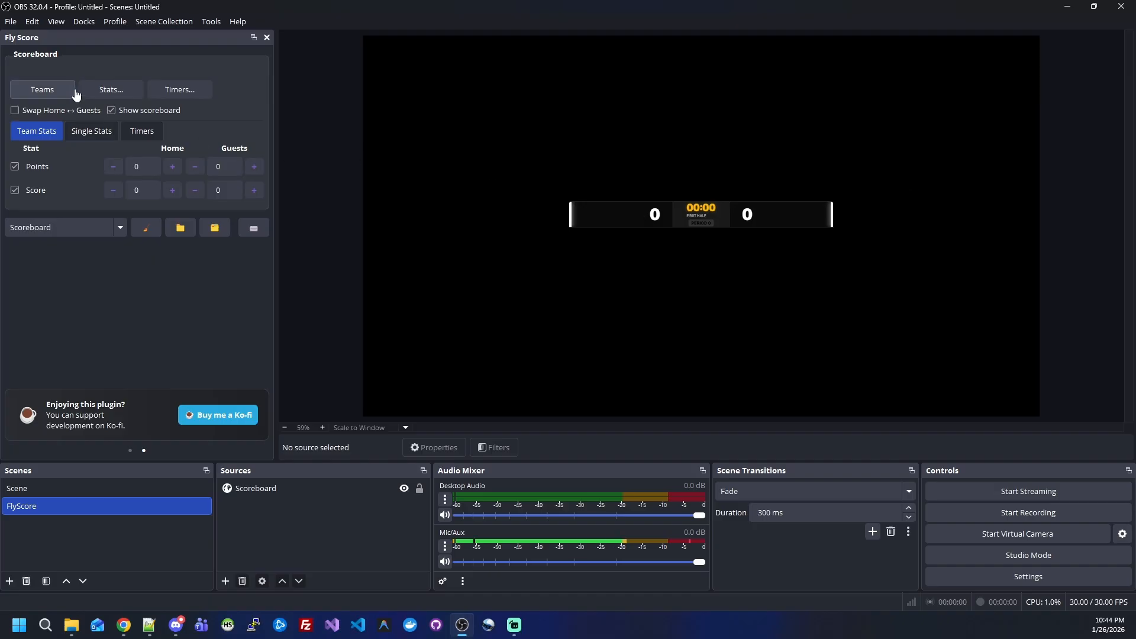
Step: Set the home team's title to Home, its subtitle to Something and its color to blue #0F0FFF
{"action": "left_click", "coordinate": [42, 89]}
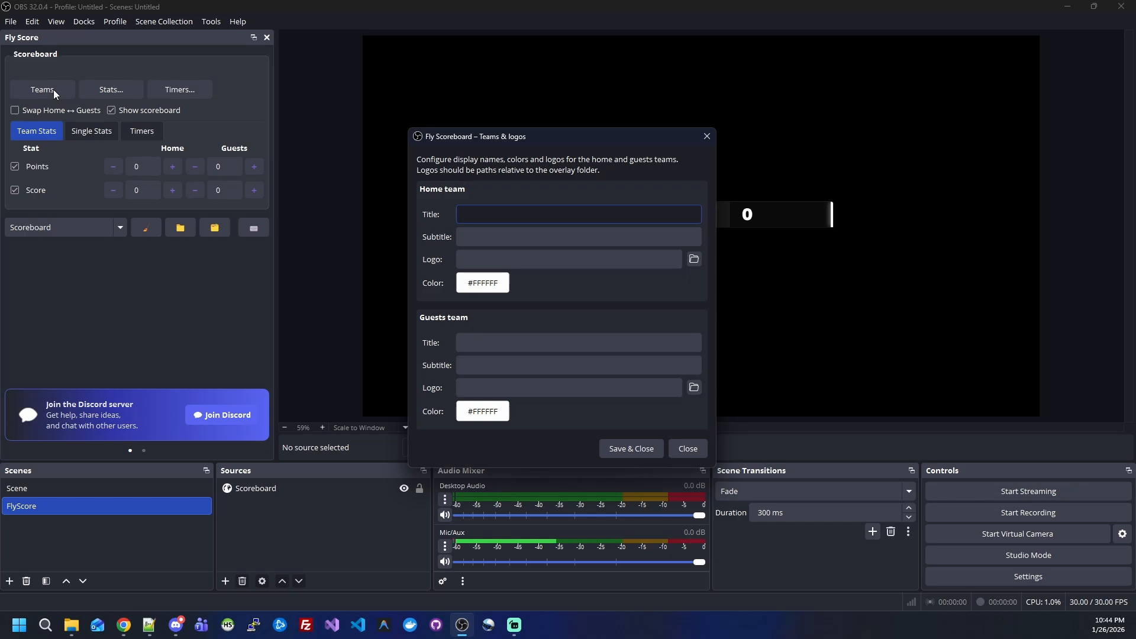
{"action": "type", "text": "G"}
{"action": "type", "text": "ome"}
{"action": "key", "text": "Tab"}
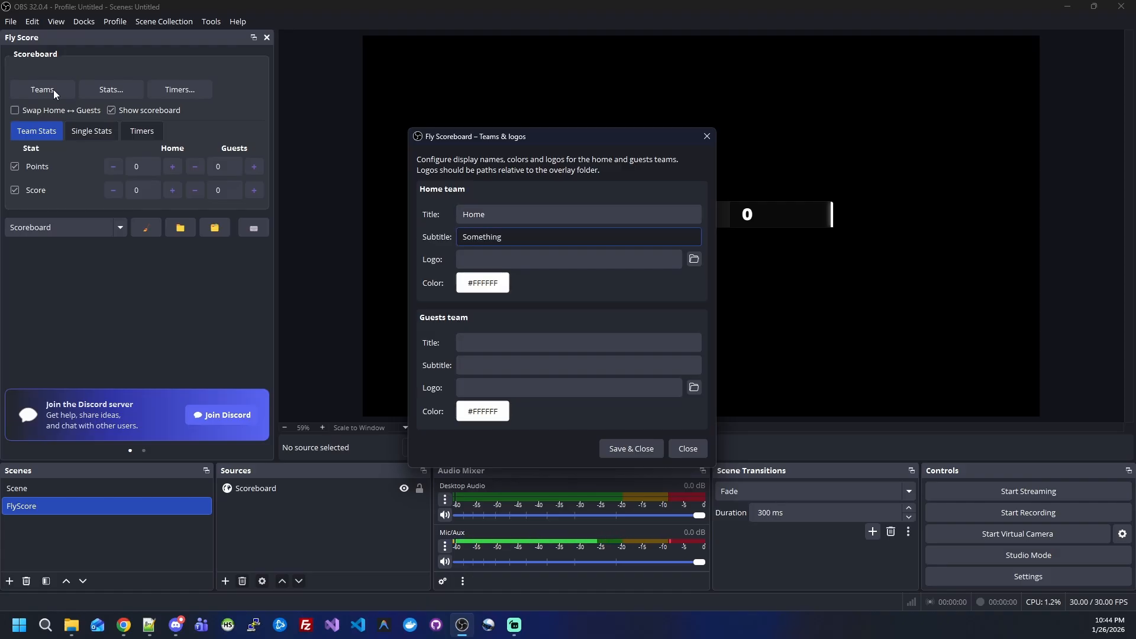
{"action": "left_click", "coordinate": [482, 282]}
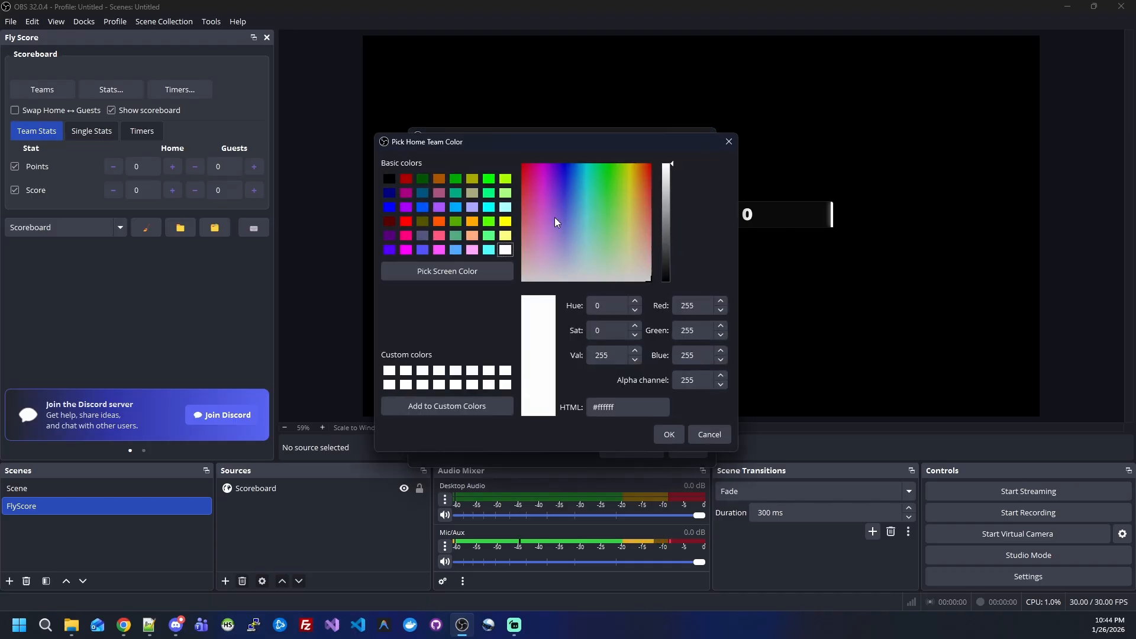
{"action": "left_click_drag", "start_coordinate": [562, 178], "coordinate": [566, 170]}
{"action": "left_click", "coordinate": [669, 434]}
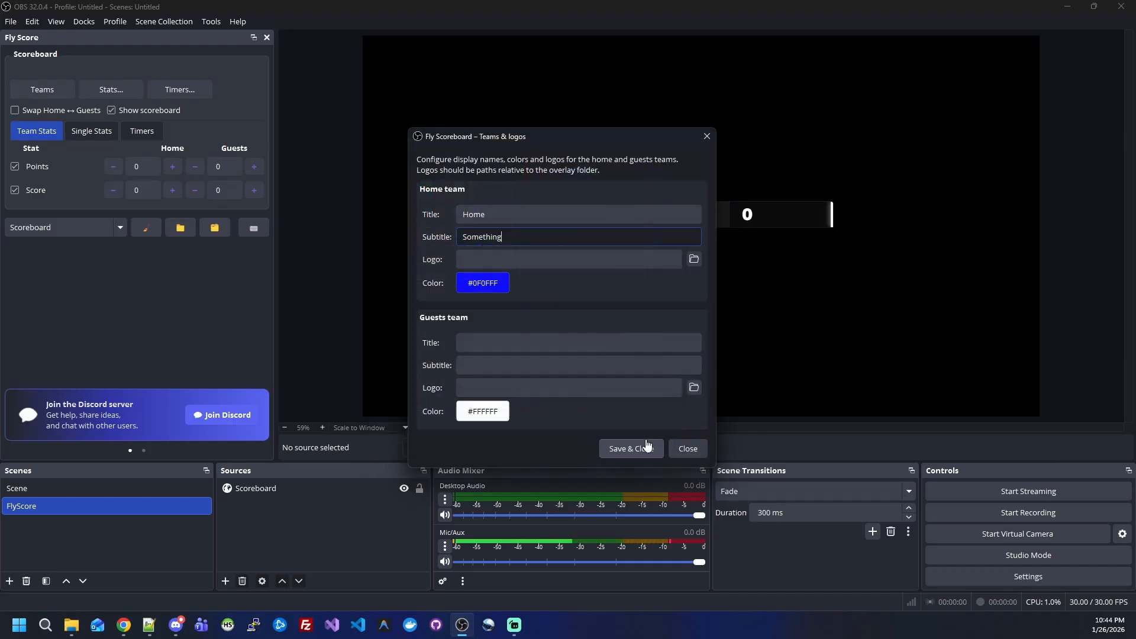
Step: Set the guests team's title to Away, subtitle to Something and color to red #FF0004, and save the team settings
{"action": "left_click", "coordinate": [497, 343]}
{"action": "type", "text": "Away"}
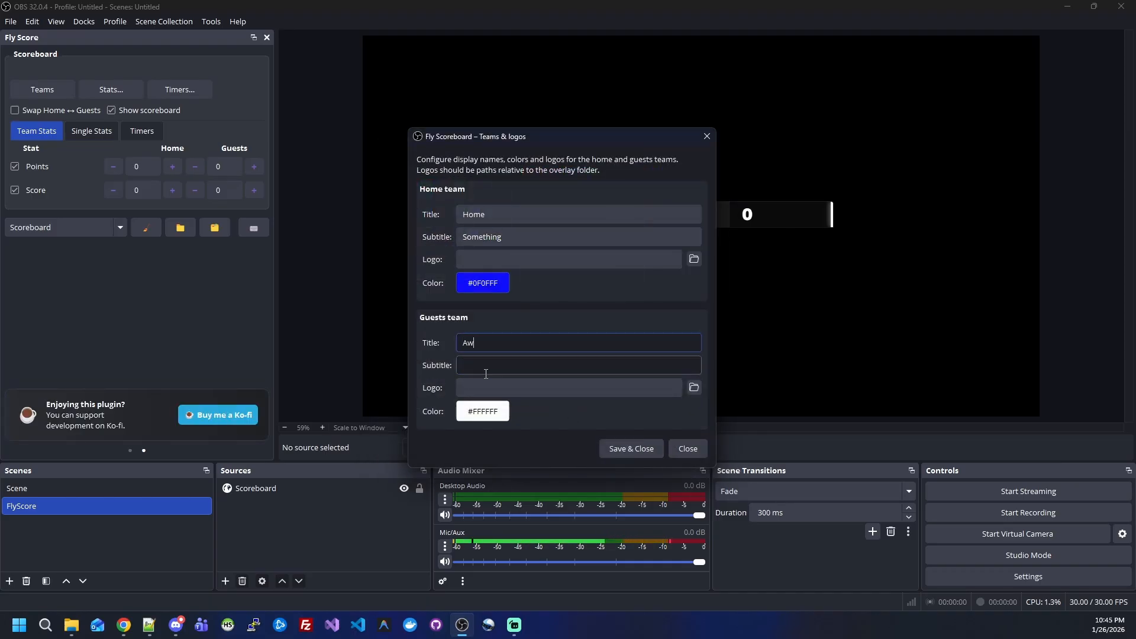
{"action": "left_click", "coordinate": [486, 372]}
{"action": "type", "text": "Something"}
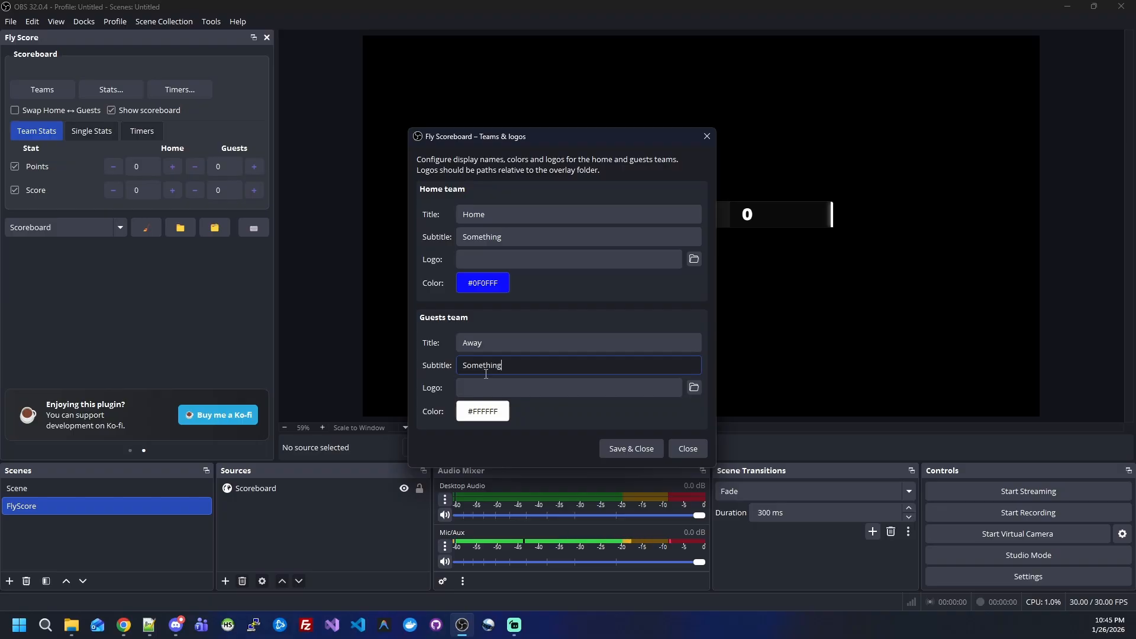
{"action": "left_click", "coordinate": [496, 409]}
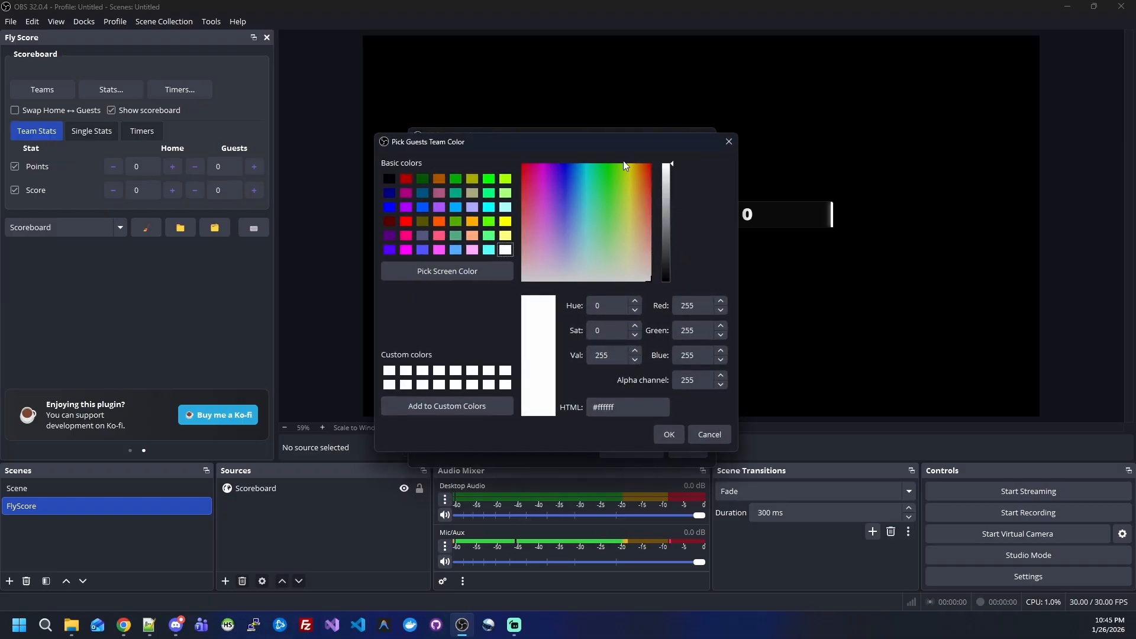
{"action": "left_click", "coordinate": [523, 168]}
{"action": "left_click", "coordinate": [663, 431]}
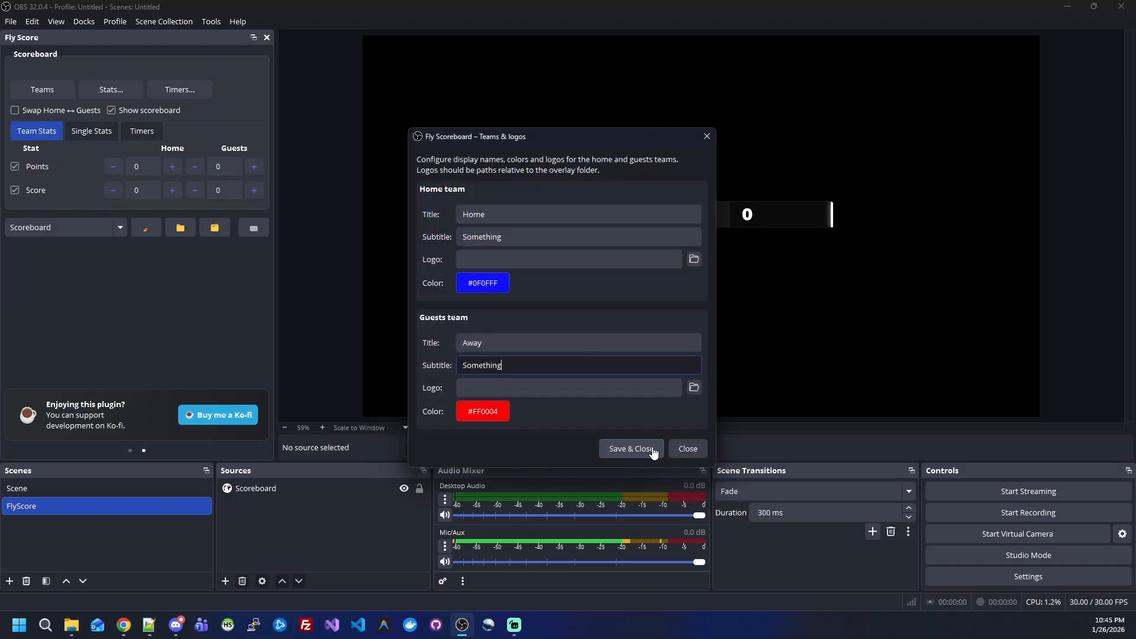
{"action": "left_click_drag", "start_coordinate": [600, 137], "coordinate": [822, 251]}
{"action": "left_click", "coordinate": [846, 568]}
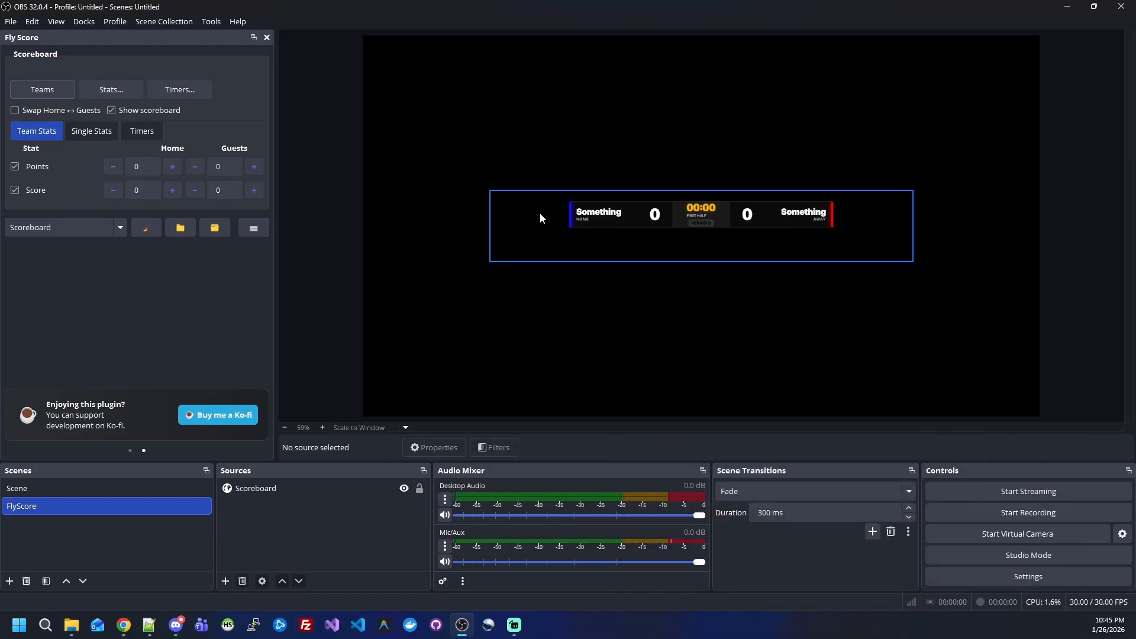
Step: Reopen the team settings and swap the home team's texts, making the title Something and the subtitle Home
{"action": "left_click", "coordinate": [42, 89]}
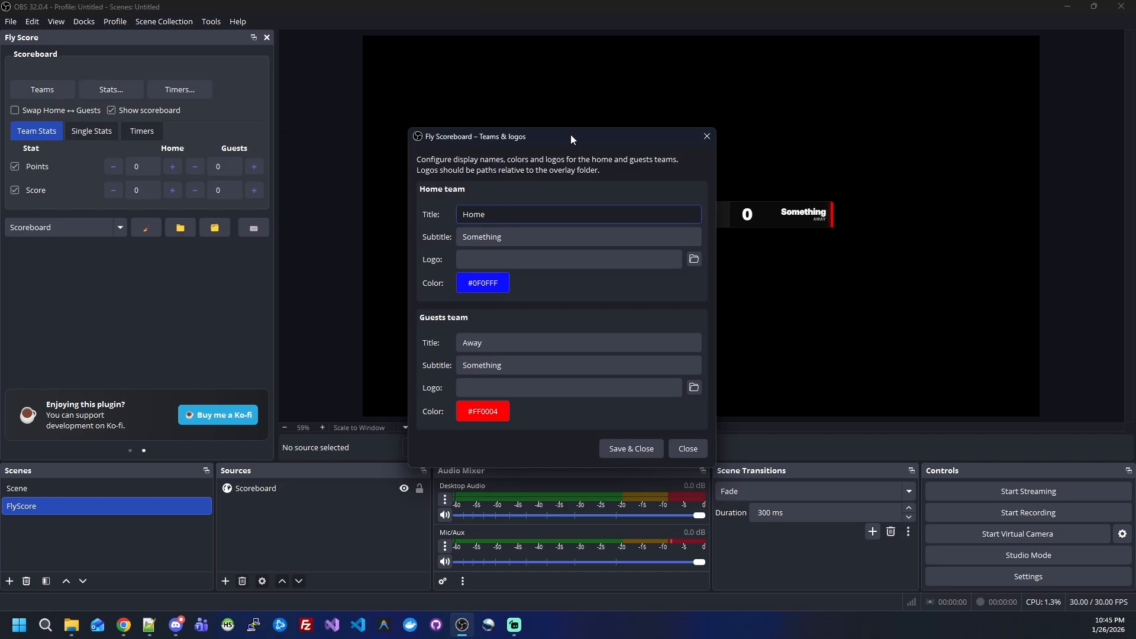
{"action": "left_click_drag", "start_coordinate": [570, 135], "coordinate": [319, 105]}
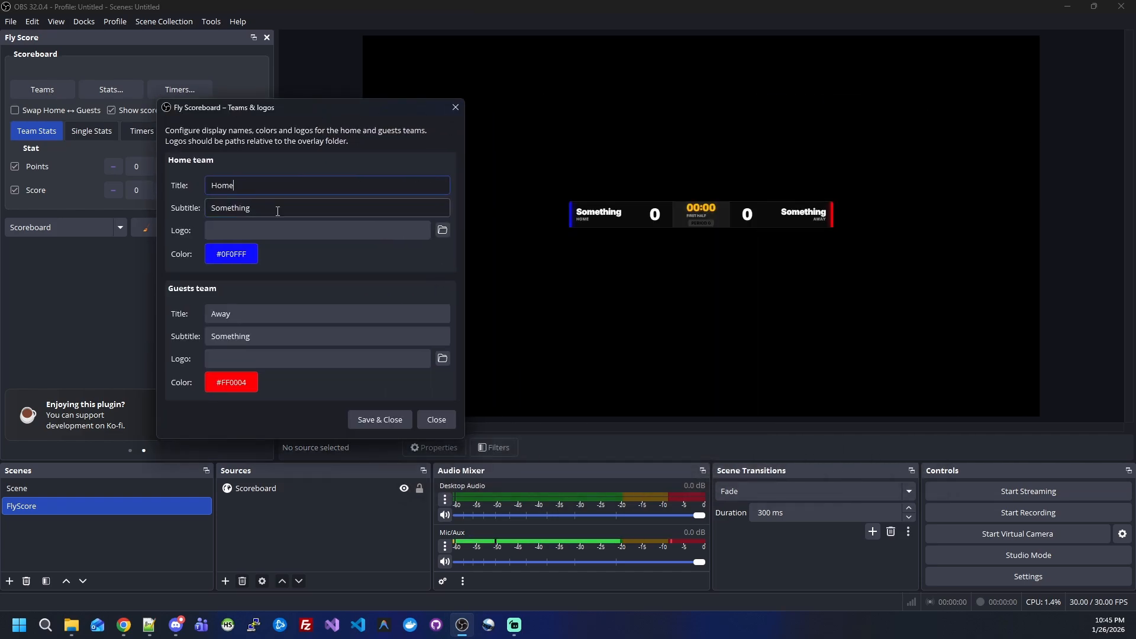
{"action": "key", "text": "Tab"}
{"action": "key", "text": "ctrl+x"}
{"action": "key", "text": "shift+Tab"}
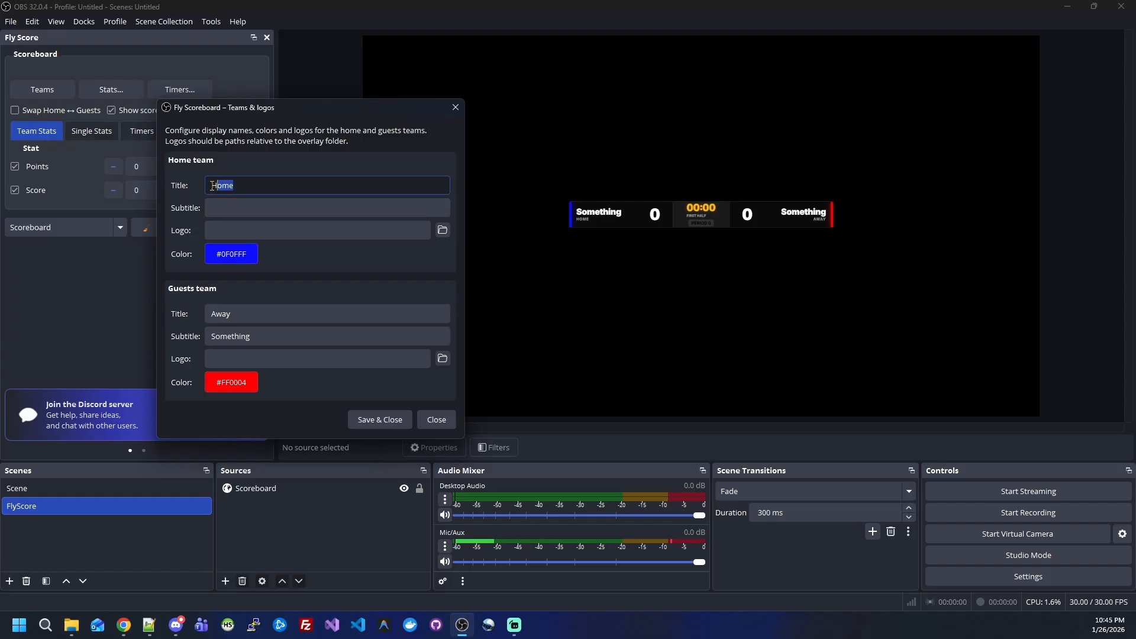
{"action": "key", "text": "ctrl+v"}
{"action": "key", "text": "Tab"}
{"action": "type", "text": "Home"}
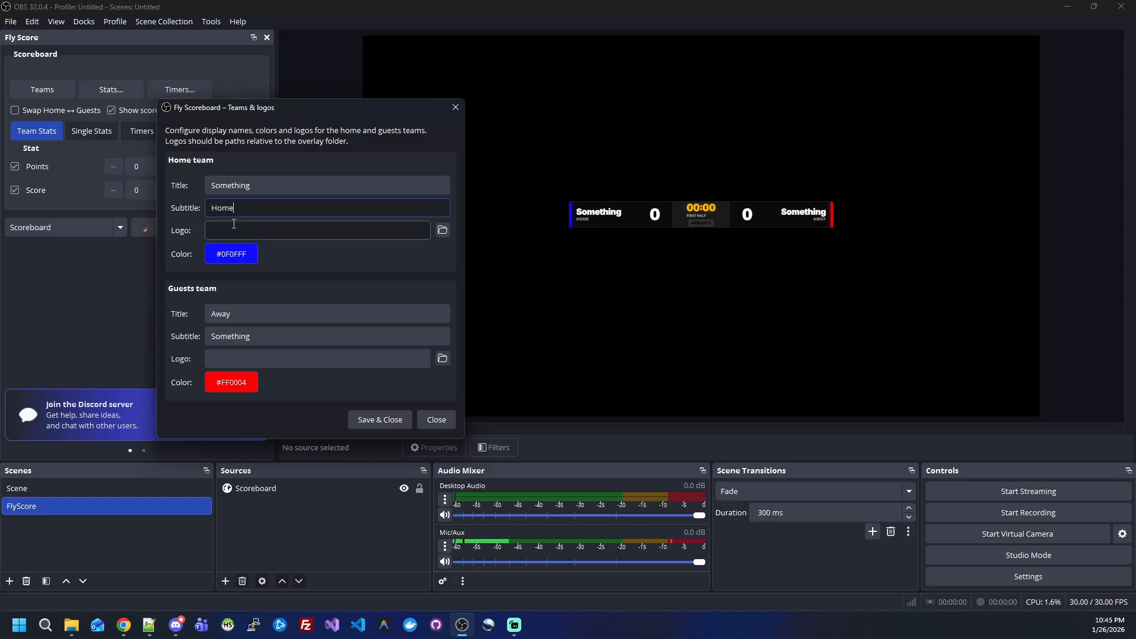
Step: Swap the guests team's texts, making the title Something and the subtitle Away, and save the team settings
{"action": "left_click", "coordinate": [254, 335]}
{"action": "key", "text": "ctrl+a"}
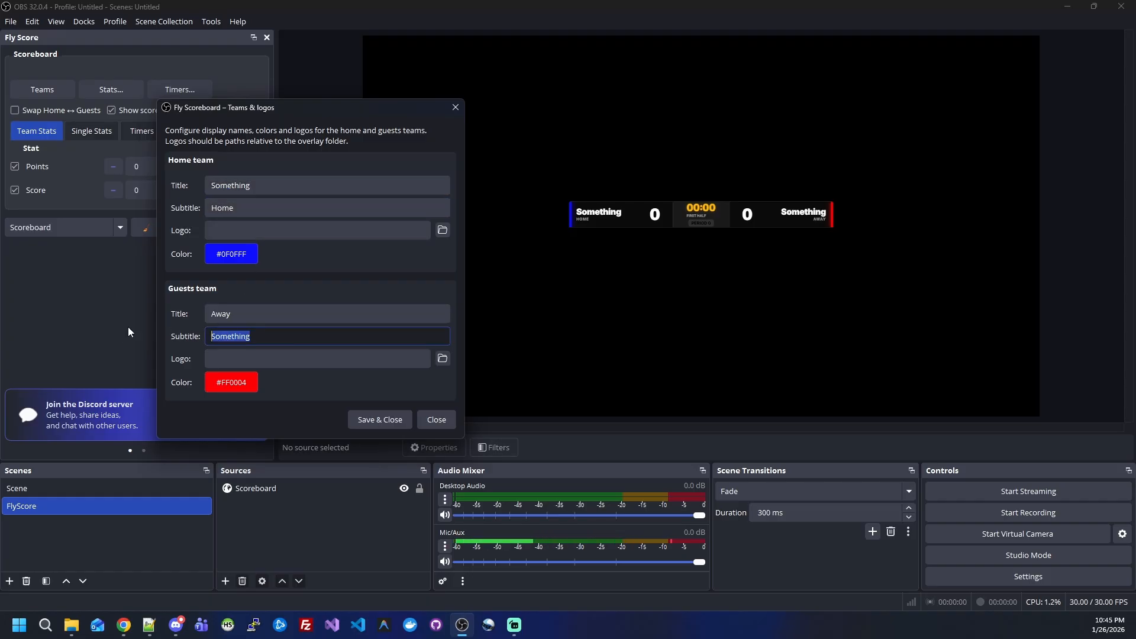
{"action": "key", "text": "ctrl+x"}
{"action": "key", "text": "shift+Tab"}
{"action": "key", "text": "ctrl+v"}
{"action": "key", "text": "Tab"}
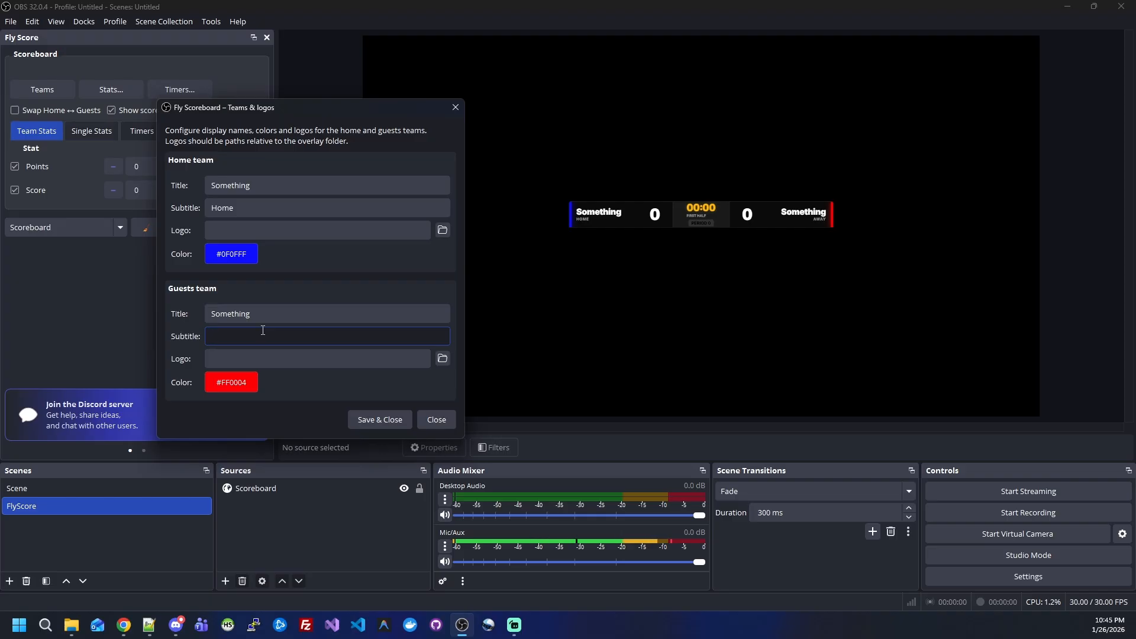
{"action": "type", "text": "Away"}
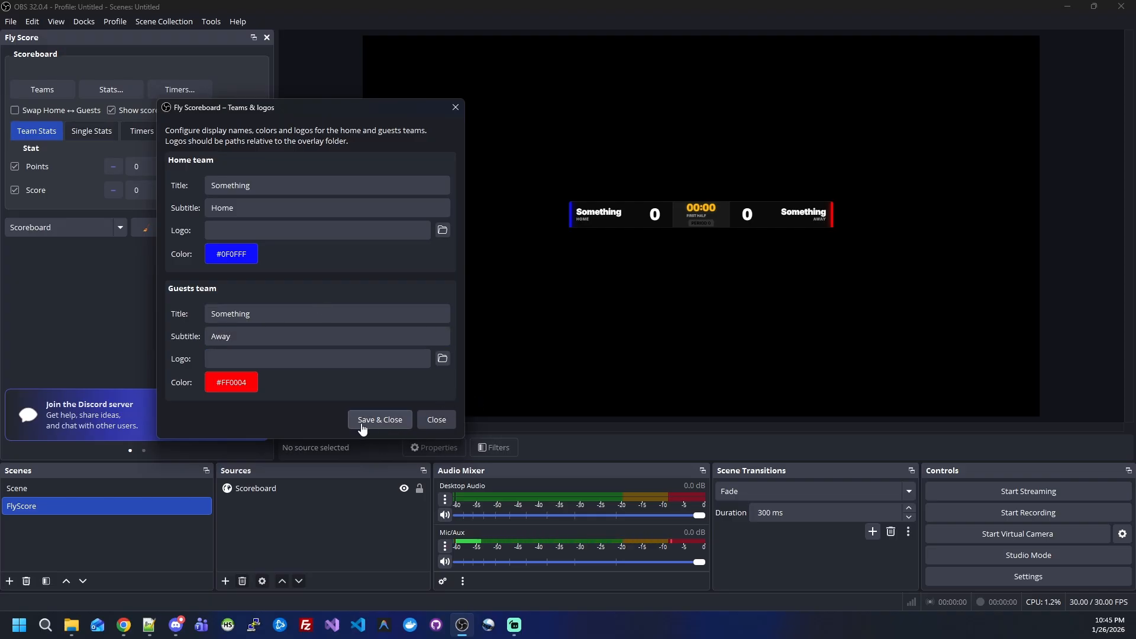
{"action": "left_click", "coordinate": [370, 421]}
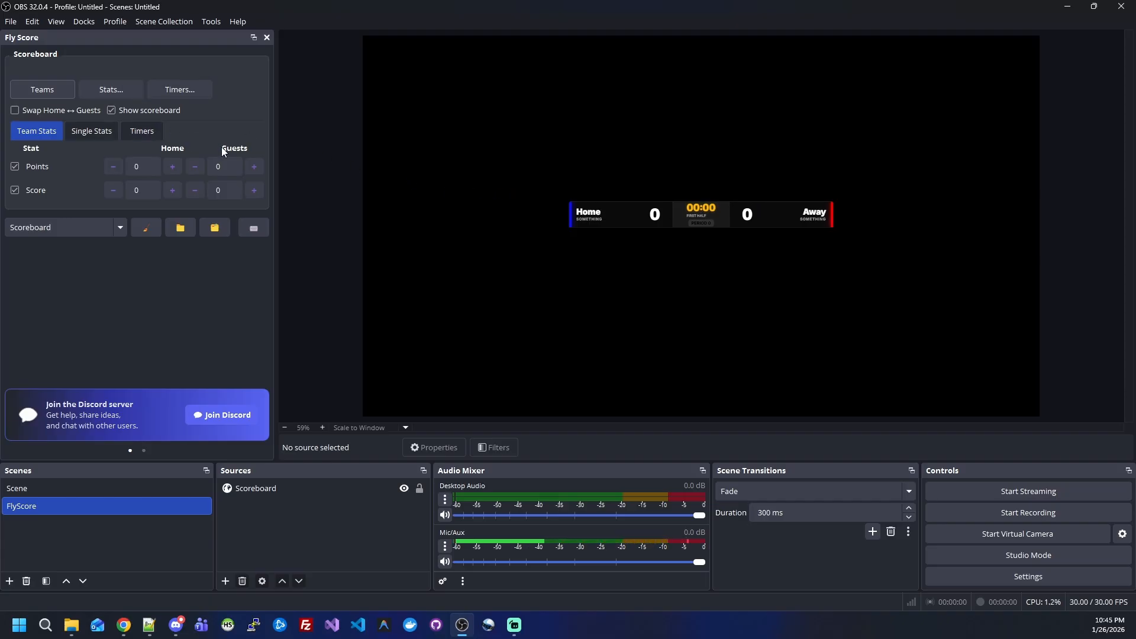
Step: Raise Points and Score to 1 for both the home and guests teams, and hide the Score stat
{"action": "left_click", "coordinate": [176, 170]}
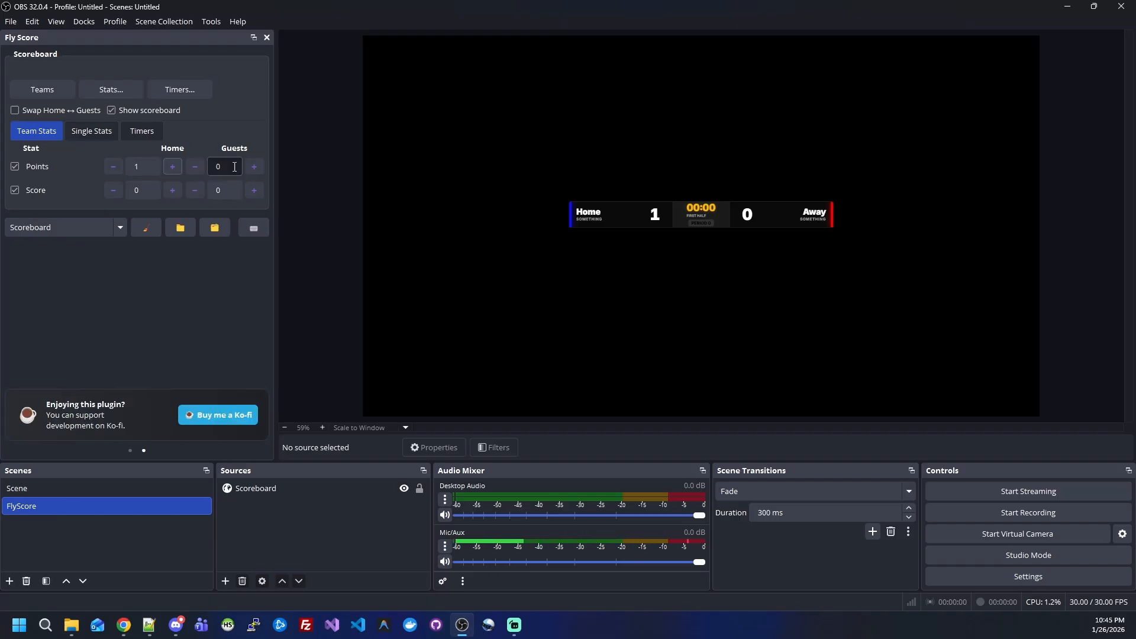
{"action": "left_click", "coordinate": [253, 173]}
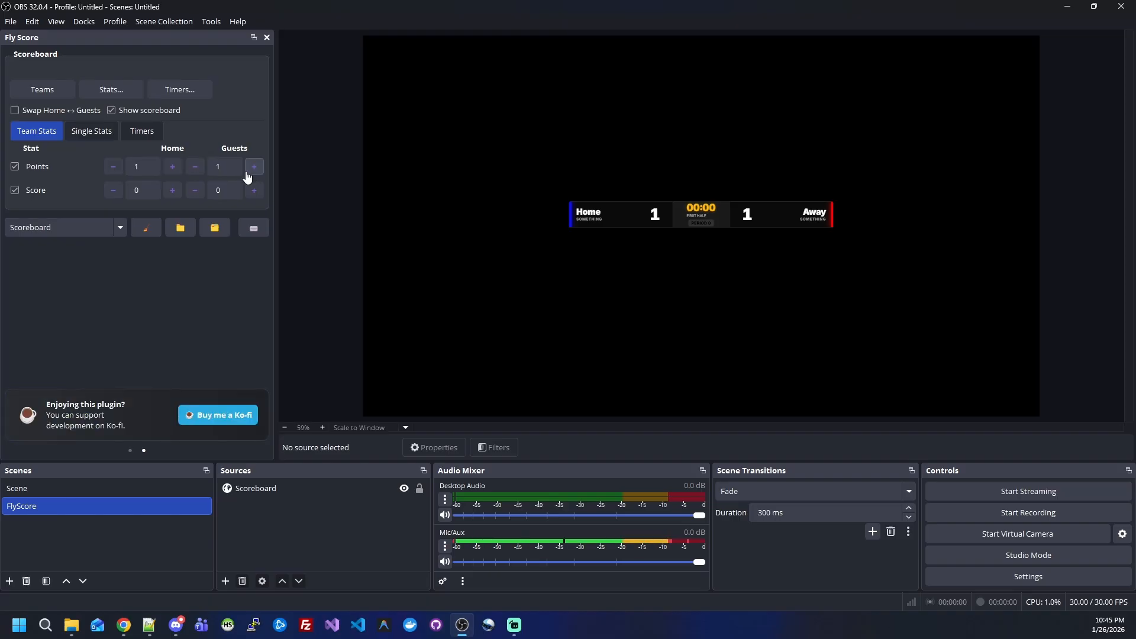
{"action": "left_click", "coordinate": [172, 192]}
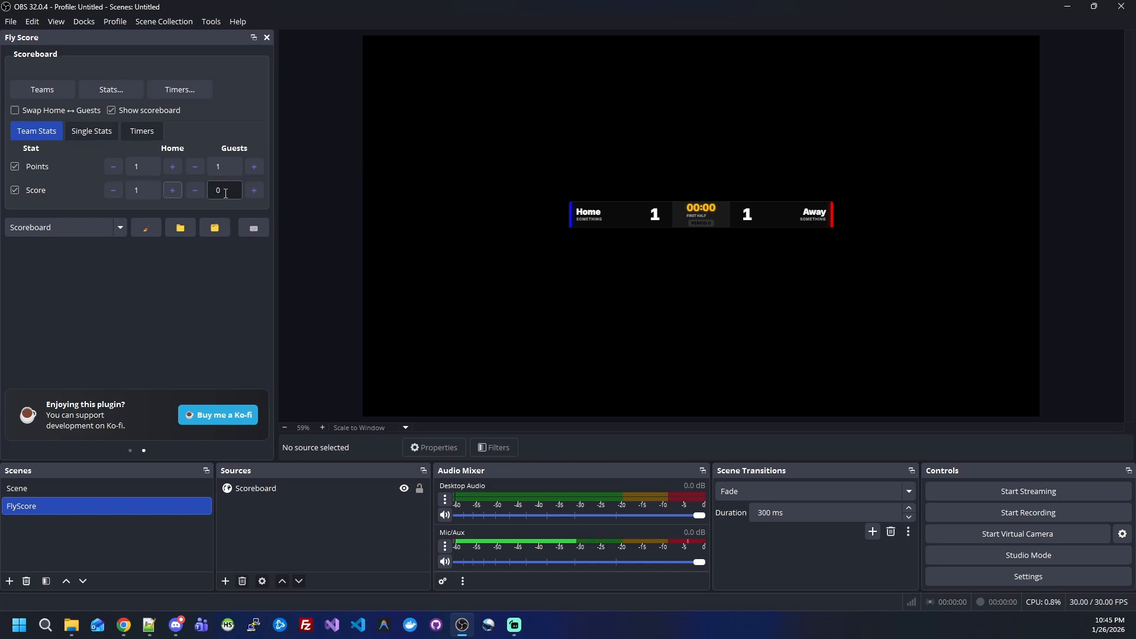
{"action": "left_click", "coordinate": [254, 190]}
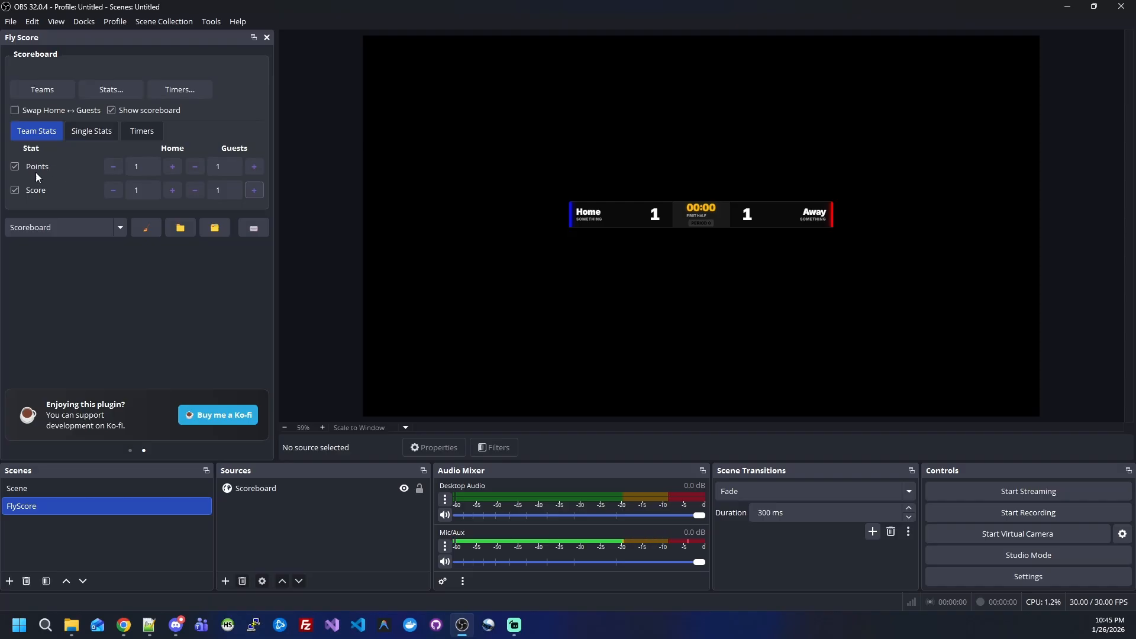
{"action": "left_click", "coordinate": [14, 194]}
Step: Set the PERIOD single stat to 2
{"action": "left_click", "coordinate": [93, 131]}
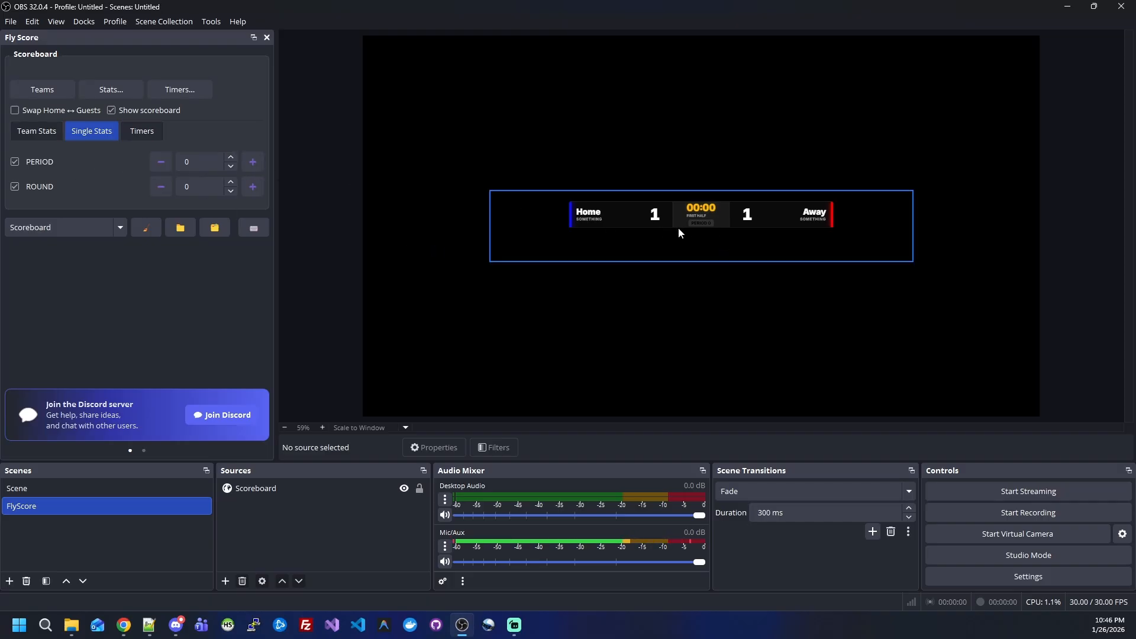
{"action": "left_click", "coordinate": [253, 162]}
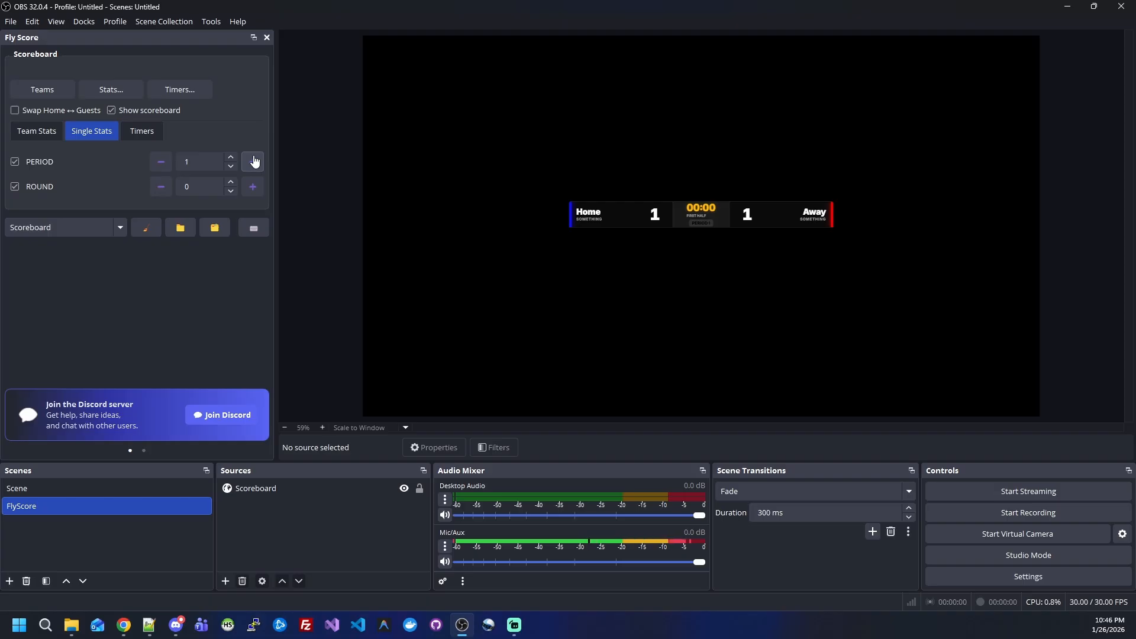
{"action": "left_click", "coordinate": [253, 161]}
Step: Enlarge the Scoreboard source in the preview to wider than the canvas and center it on the screen
{"action": "left_click", "coordinate": [682, 203]}
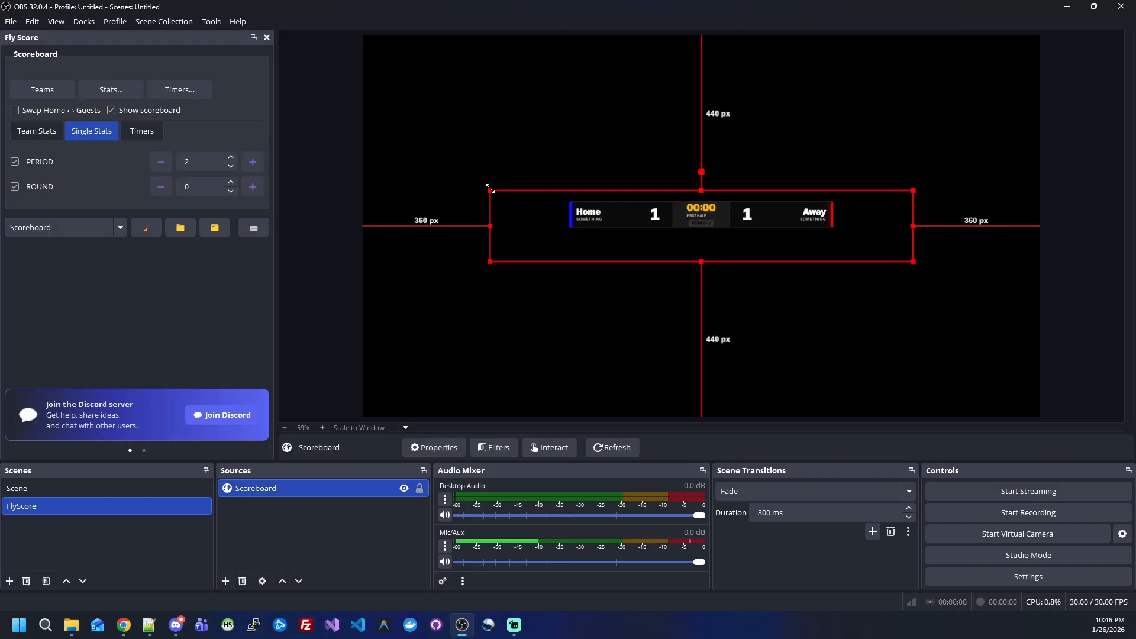
{"action": "left_click_drag", "start_coordinate": [490, 190], "coordinate": [378, 135]}
{"action": "left_click_drag", "start_coordinate": [579, 173], "coordinate": [726, 177]}
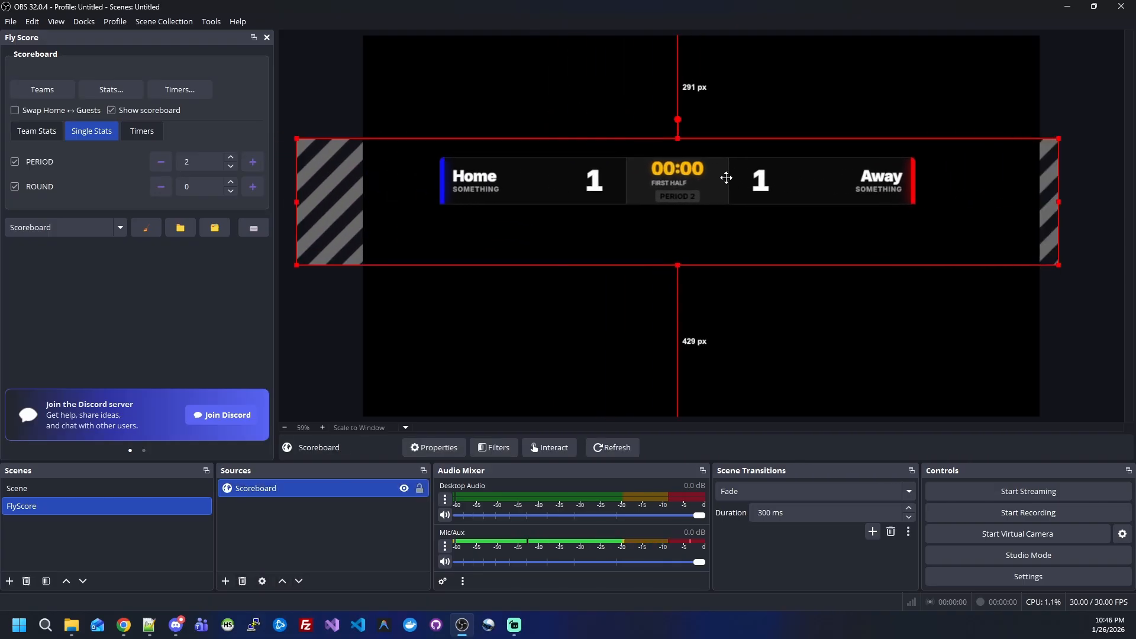
{"action": "key", "text": "ctrl+d"}
{"action": "left_click", "coordinate": [861, 94]}
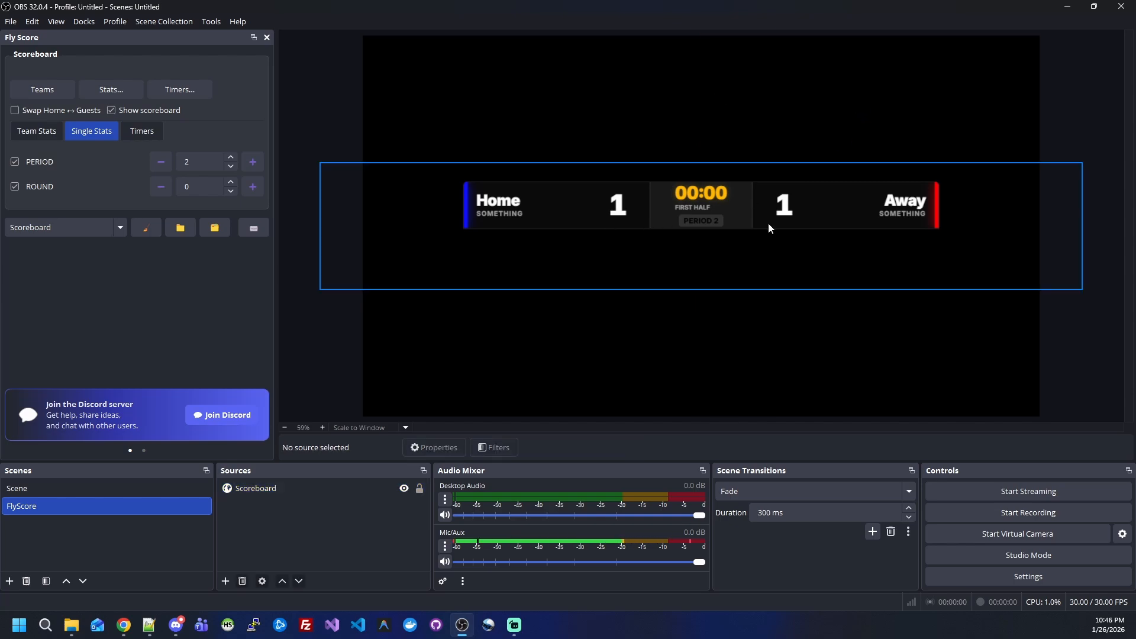
Step: Start the First Half timer and change its type to countup in the timer settings
{"action": "left_click", "coordinate": [146, 134]}
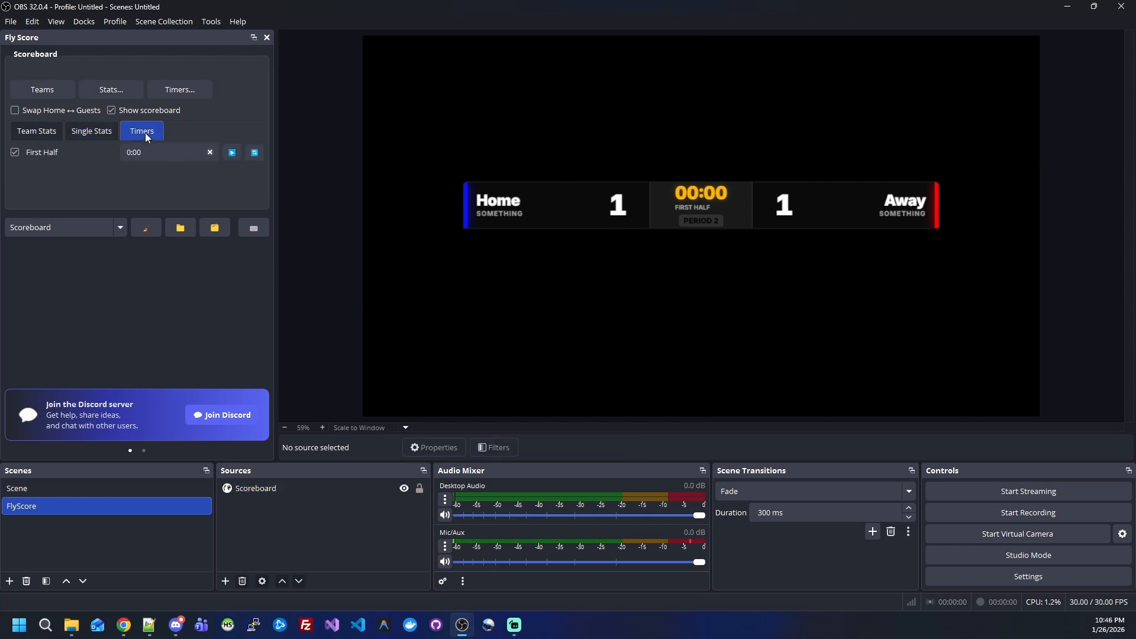
{"action": "left_click", "coordinate": [231, 155]}
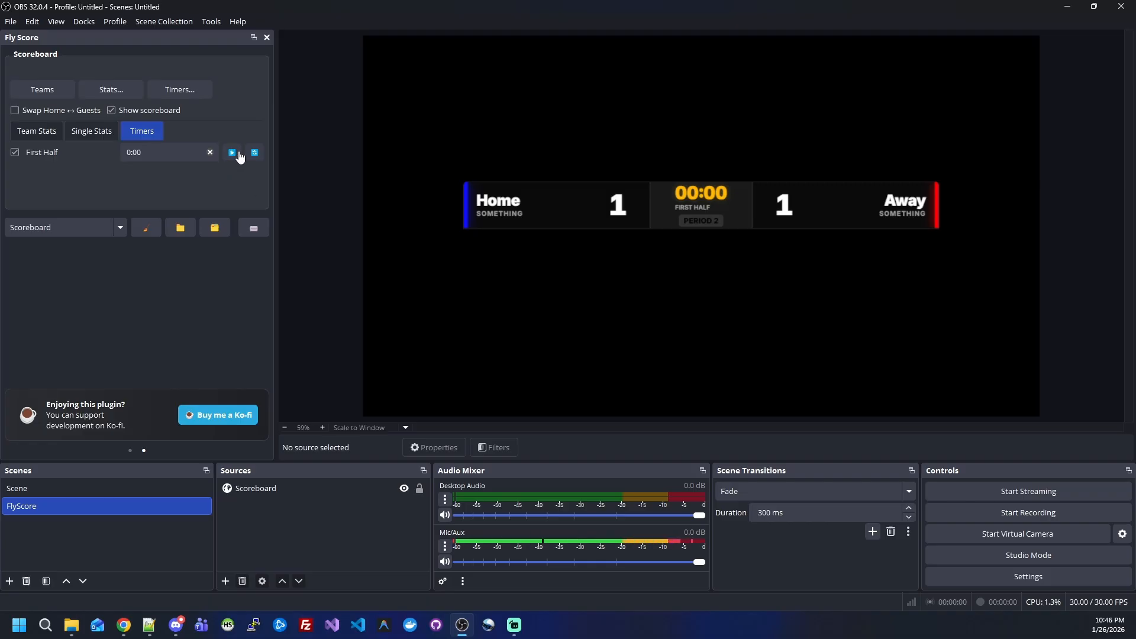
{"action": "left_click", "coordinate": [166, 91]}
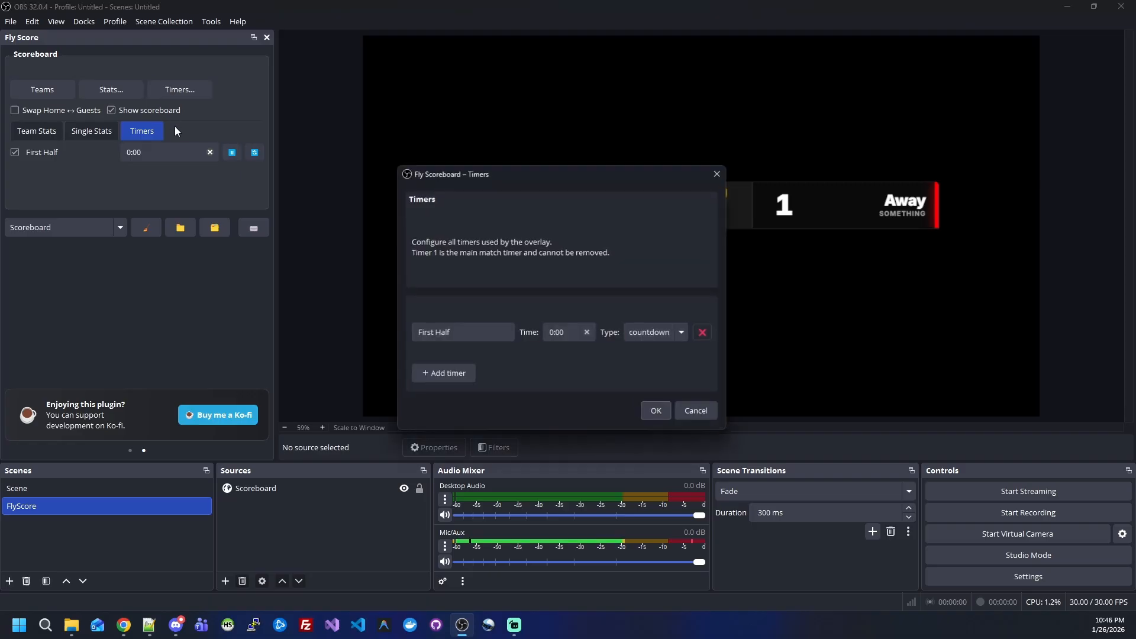
{"action": "left_click", "coordinate": [659, 336]}
{"action": "left_click", "coordinate": [654, 359]}
{"action": "left_click", "coordinate": [658, 411]}
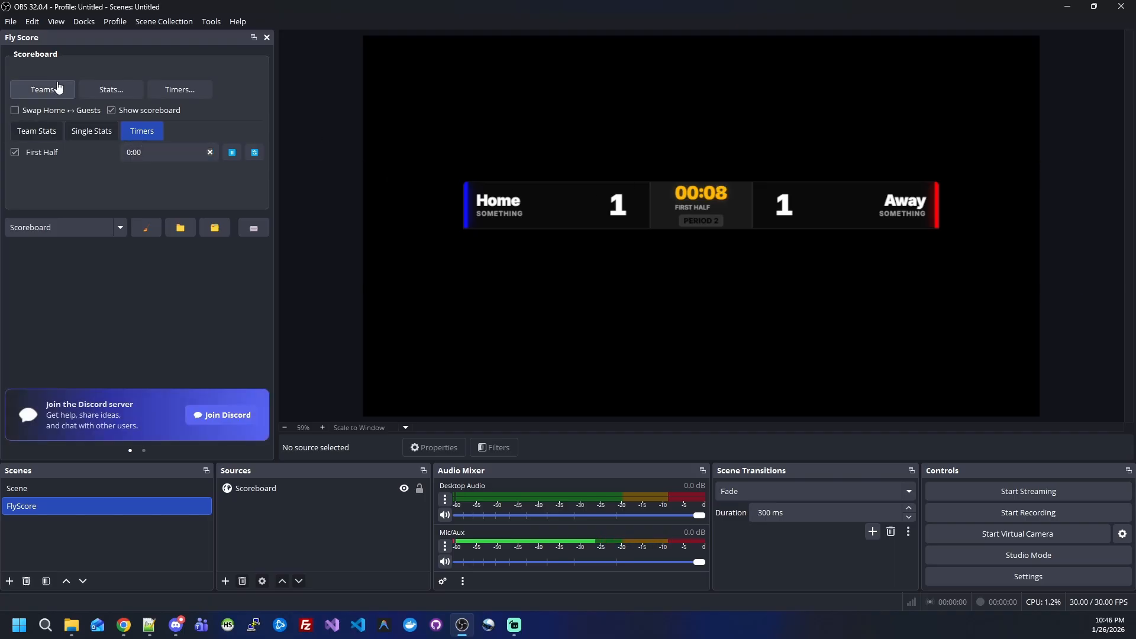
Step: Review the single stats in the match stats settings and the timer settings, closing each dialog
{"action": "left_click", "coordinate": [92, 89]}
{"action": "left_click", "coordinate": [498, 321]}
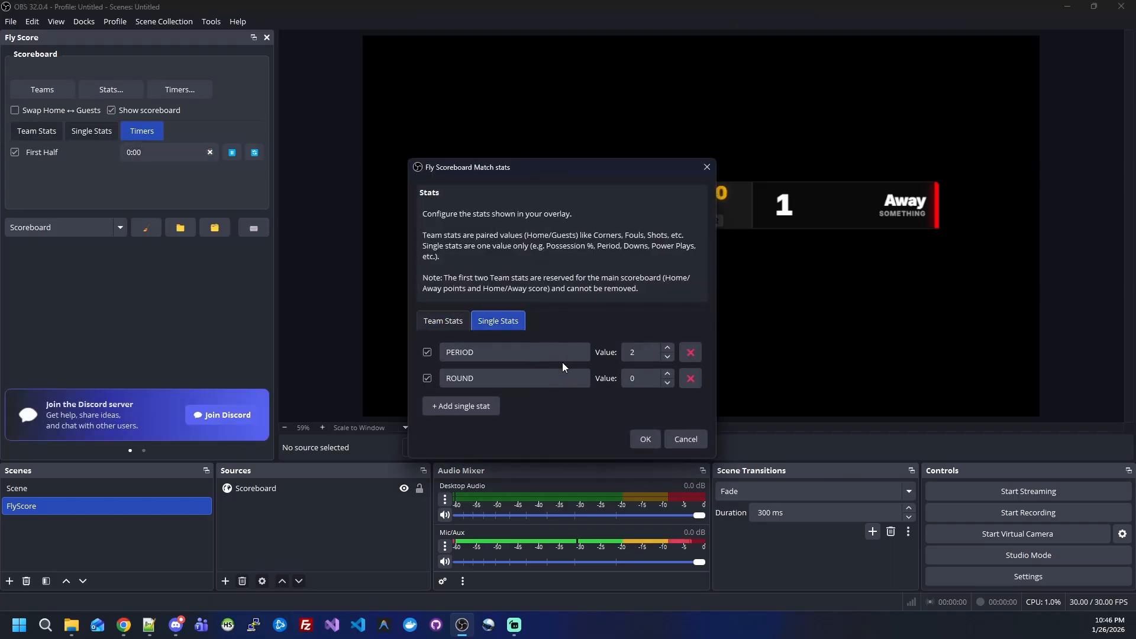
{"action": "left_click", "coordinate": [707, 167]}
{"action": "left_click", "coordinate": [180, 89]}
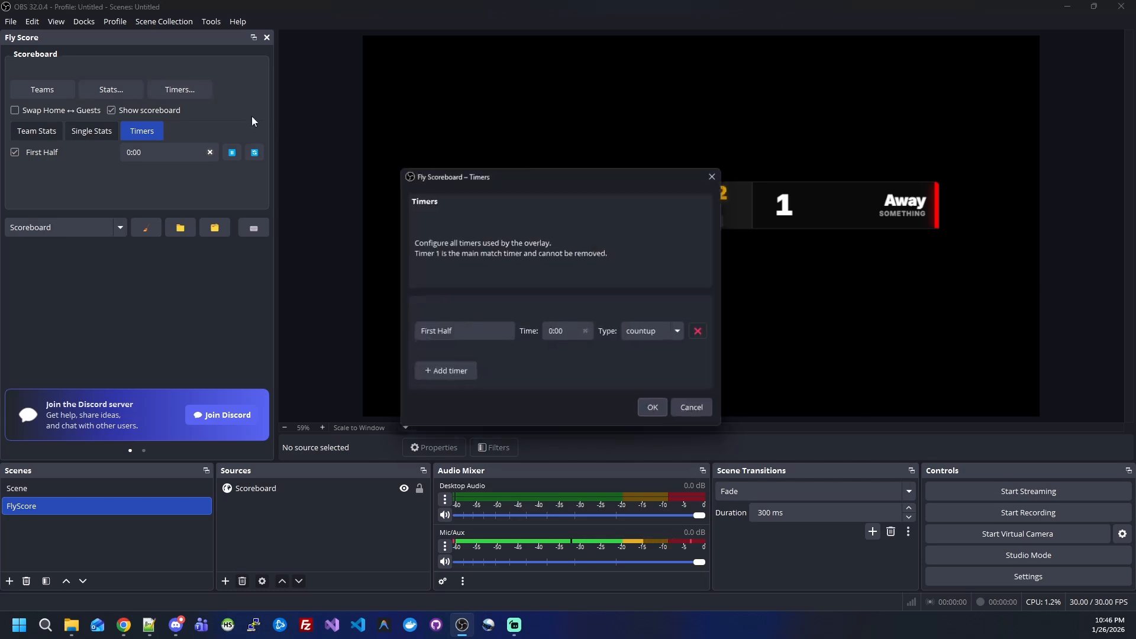
{"action": "left_click", "coordinate": [718, 172]}
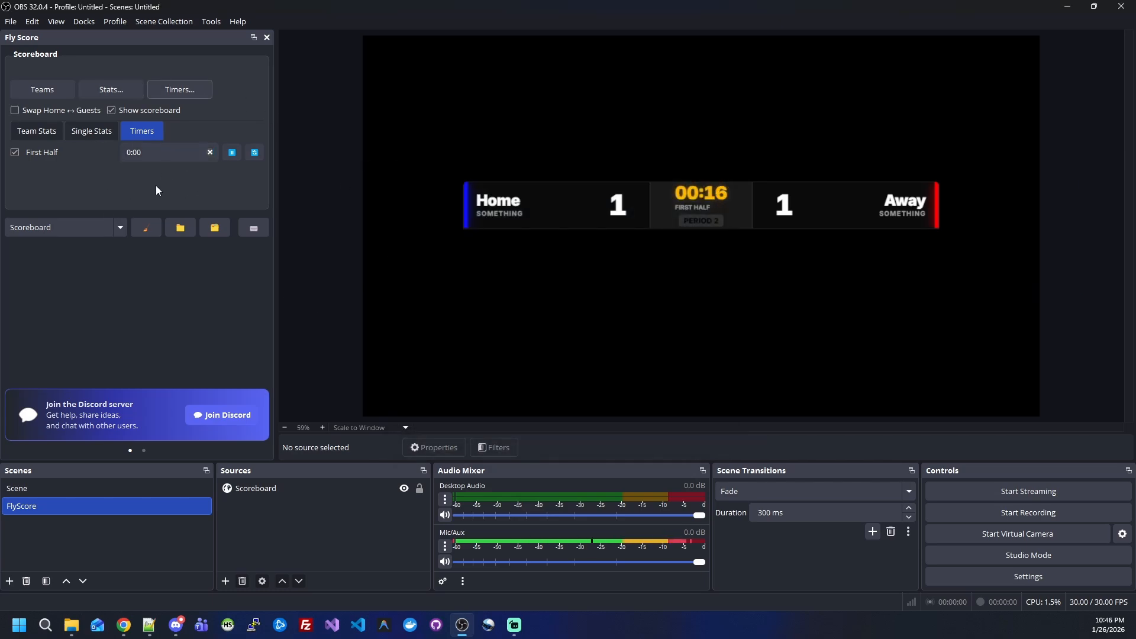
Step: Open the overlay's files folder and load its index.html in Visual Studio Code, closing the missing Fly-Score file
{"action": "left_click", "coordinate": [215, 228]}
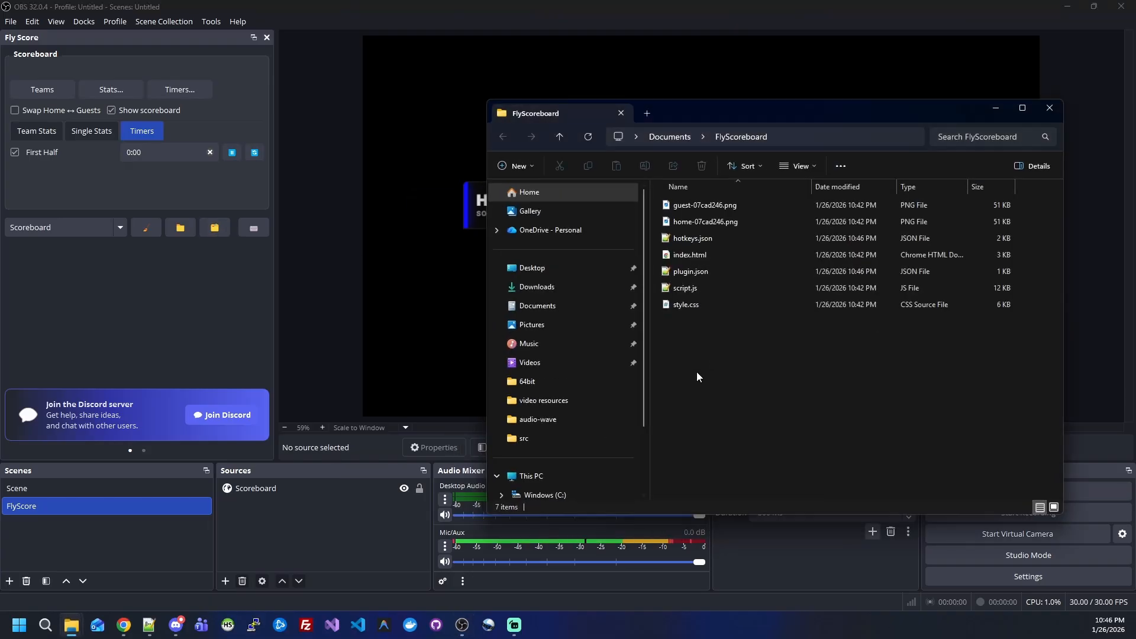
{"action": "left_click", "coordinate": [690, 256]}
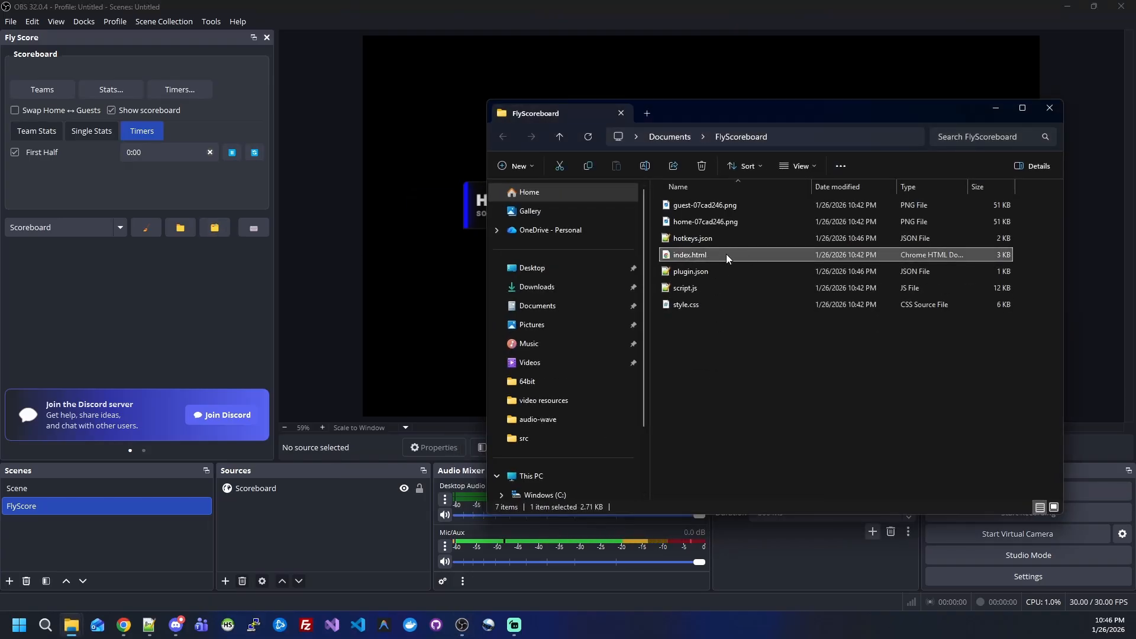
{"action": "left_click", "coordinate": [359, 626]}
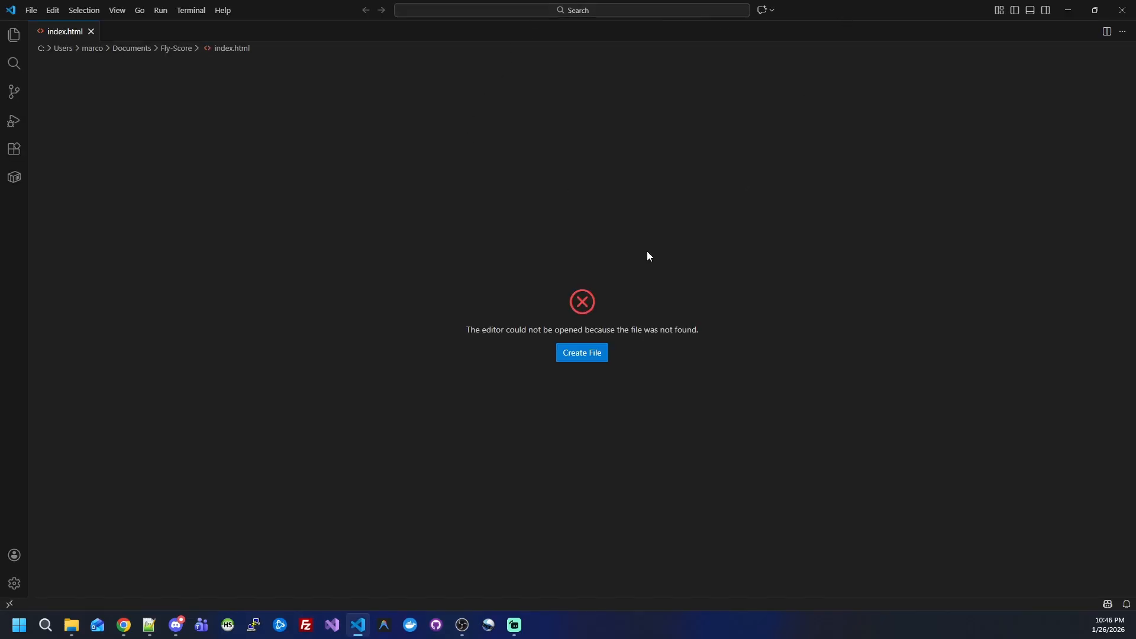
{"action": "left_click", "coordinate": [92, 31]}
{"action": "left_click_drag", "start_coordinate": [859, 10], "coordinate": [719, 305]}
{"action": "left_click_drag", "start_coordinate": [690, 254], "coordinate": [562, 402]}
{"action": "left_click", "coordinate": [925, 300]}
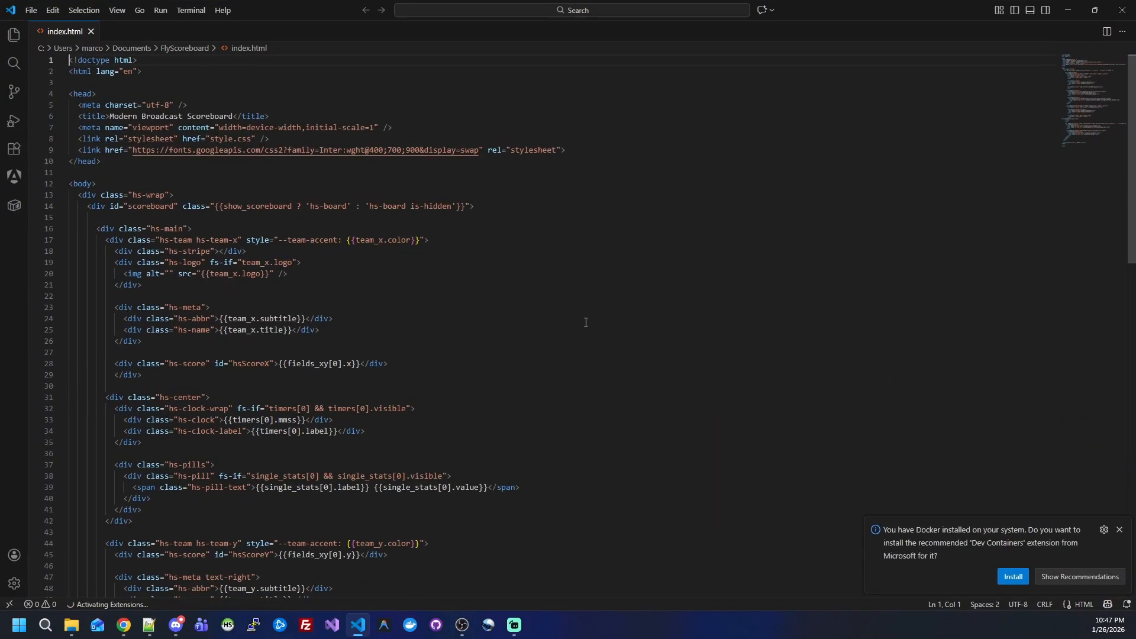
Step: Format the index.html document so the misaligned hs-stripe div is indented correctly
{"action": "scroll", "coordinate": [515, 313], "scroll_direction": "down", "scroll_amount": 3}
{"action": "scroll", "coordinate": [515, 311], "scroll_direction": "down", "scroll_amount": 5}
{"action": "left_click", "coordinate": [530, 307]}
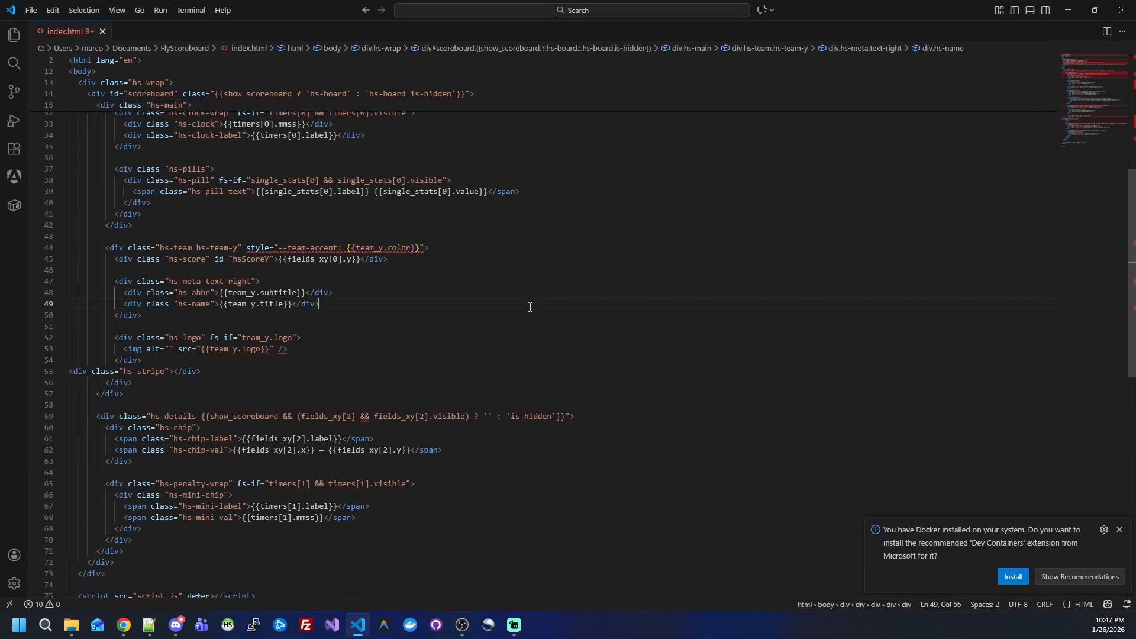
{"action": "key", "text": "shift+alt+f"}
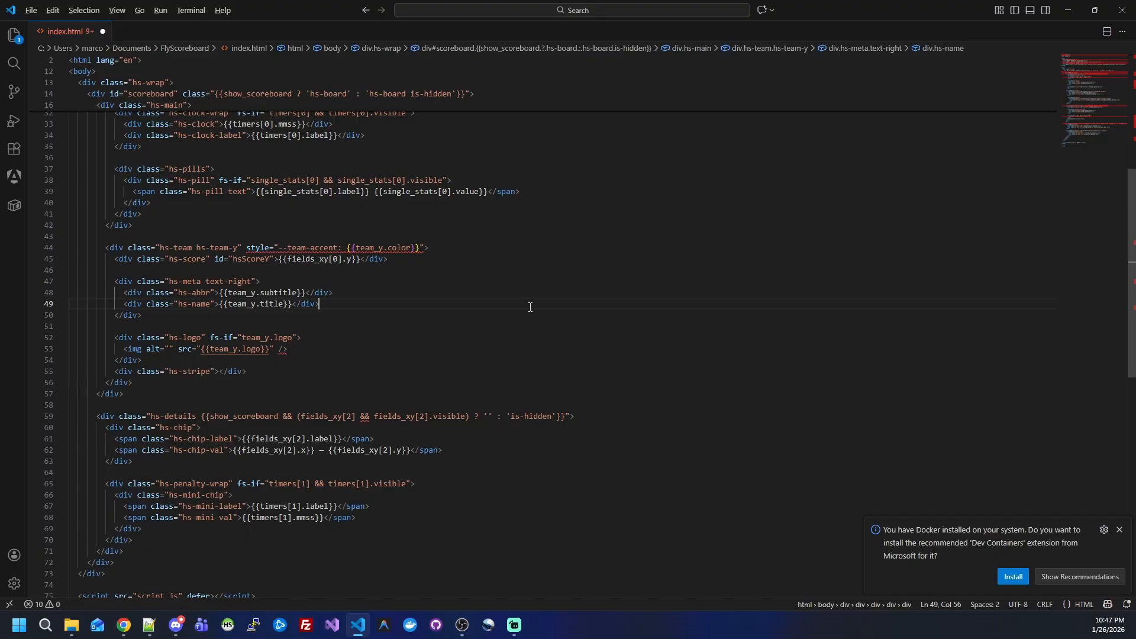
Step: Examine the show_scoreboard and fields_xy[2] visibility condition on the hs-details div in index.html
{"action": "scroll", "coordinate": [521, 311], "scroll_direction": "down", "scroll_amount": 4}
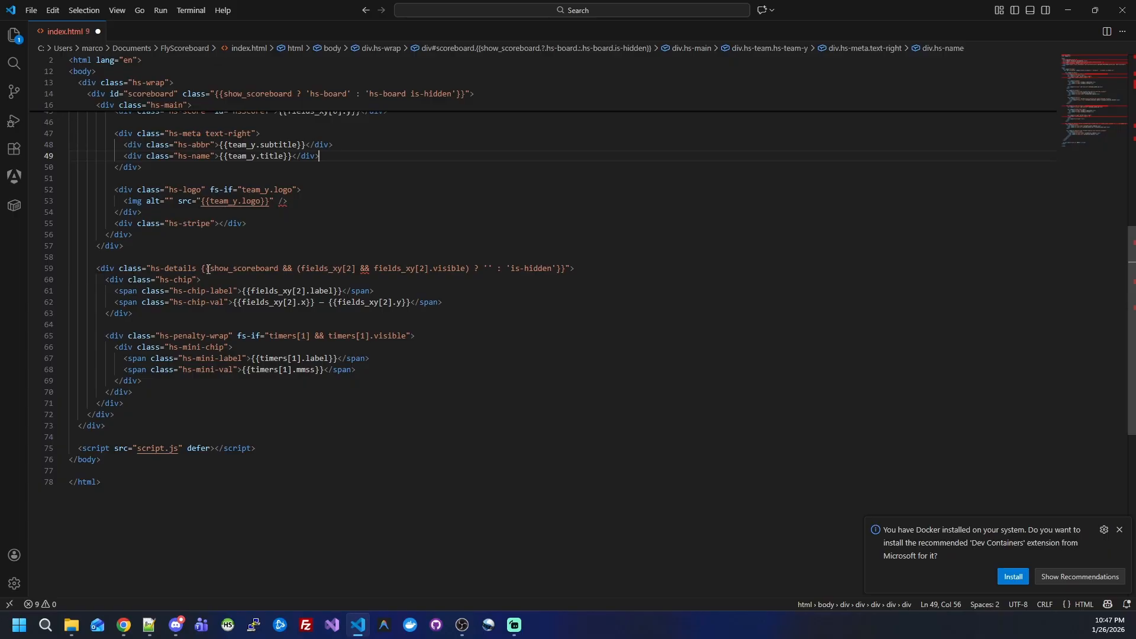
{"action": "left_click_drag", "start_coordinate": [208, 269], "coordinate": [496, 269]}
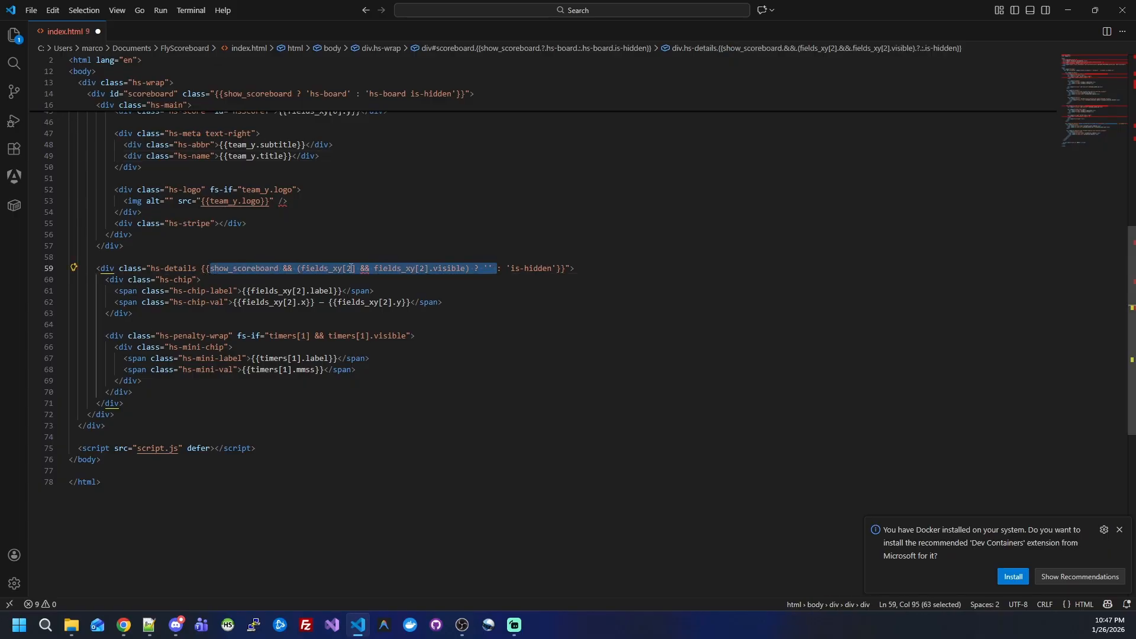
{"action": "left_click", "coordinate": [329, 270]}
{"action": "left_click_drag", "start_coordinate": [347, 270], "coordinate": [352, 271]}
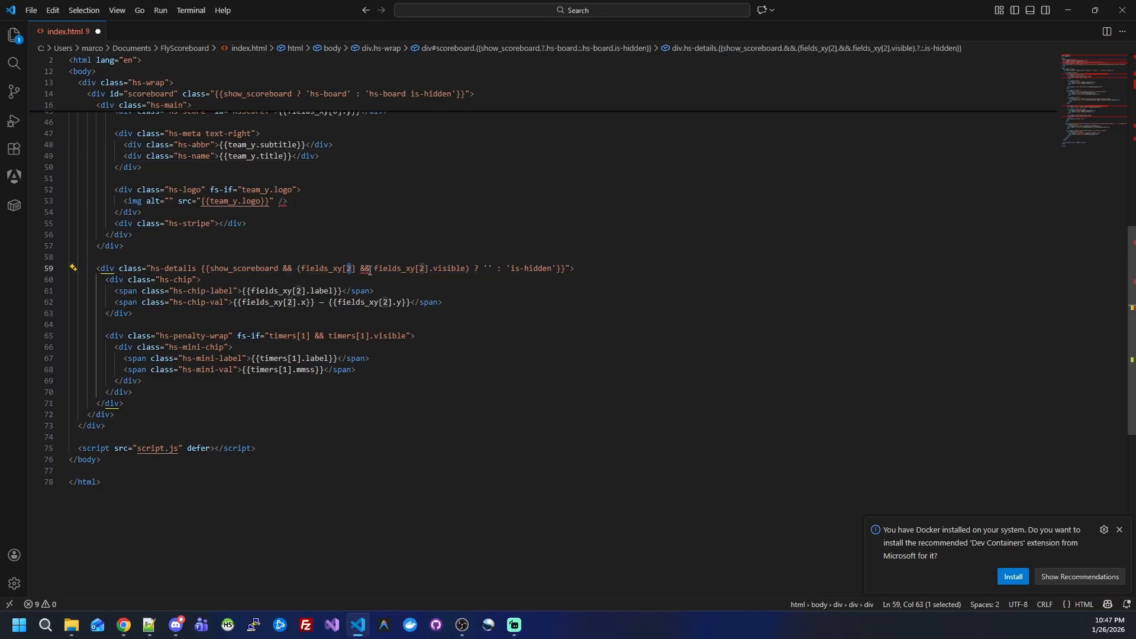
Step: Switch back to OBS Studio and show the Score team stat again
{"action": "left_click", "coordinate": [1075, 6]}
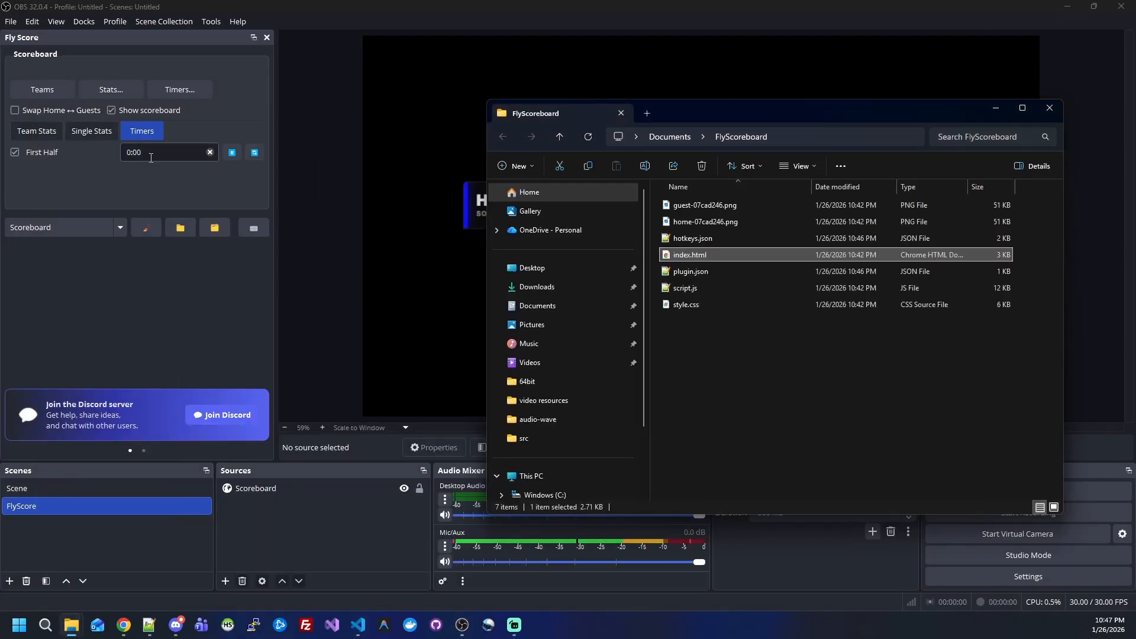
{"action": "left_click", "coordinate": [122, 178]}
{"action": "left_click", "coordinate": [36, 130]}
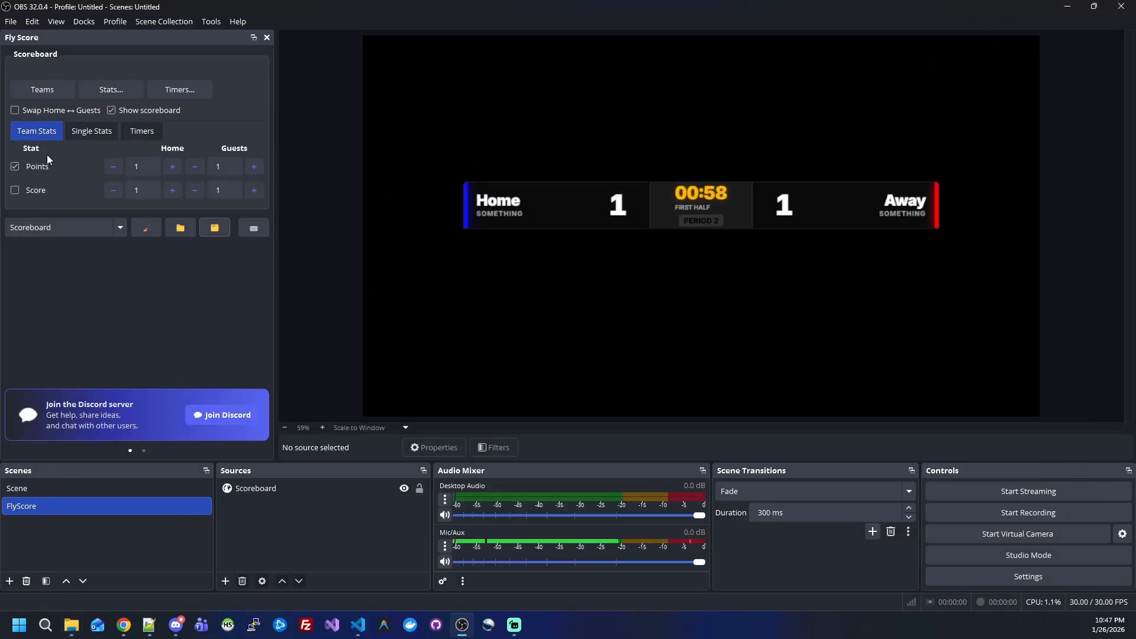
{"action": "left_click", "coordinate": [14, 191]}
Step: Add a third team stat labelled Something in the match stats settings and save it
{"action": "left_click", "coordinate": [90, 130]}
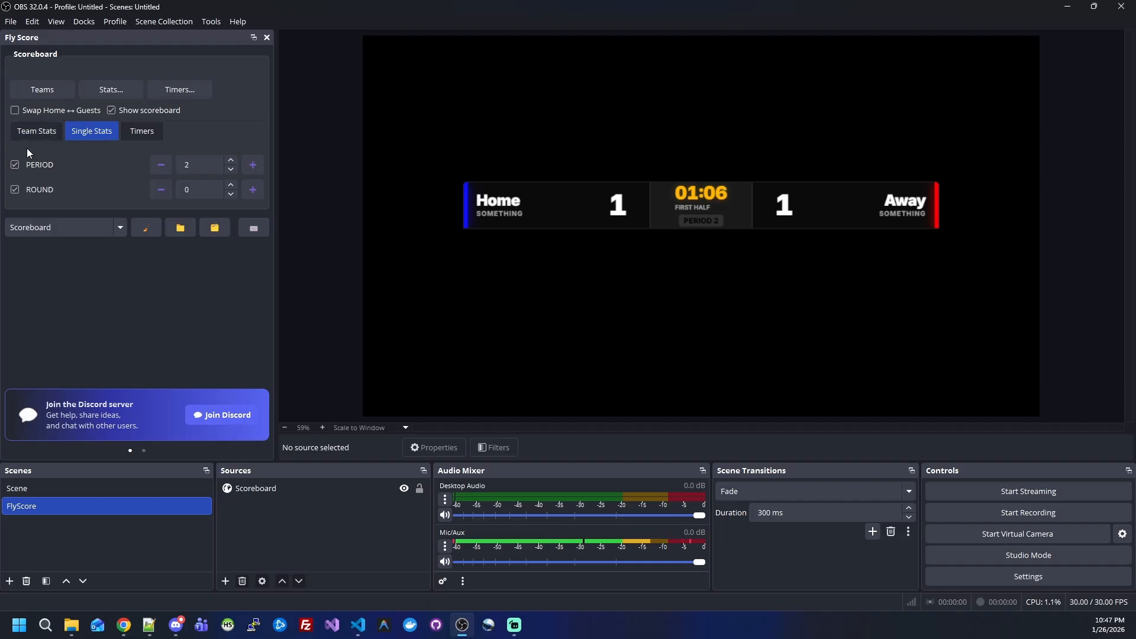
{"action": "left_click", "coordinate": [40, 133]}
{"action": "left_click", "coordinate": [109, 91]}
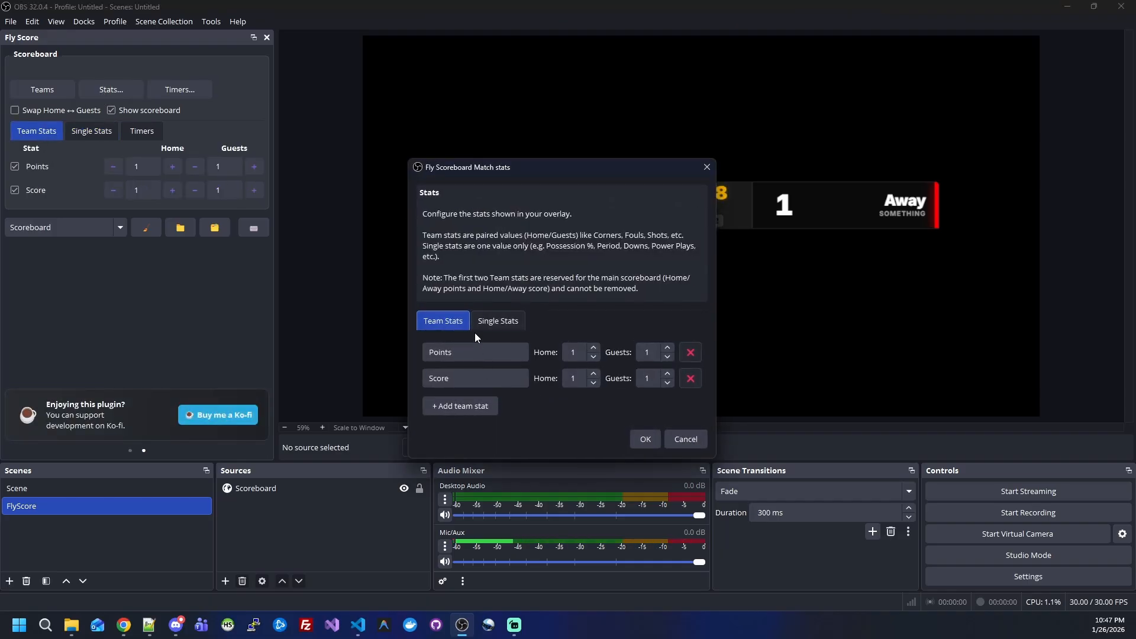
{"action": "left_click", "coordinate": [469, 405]}
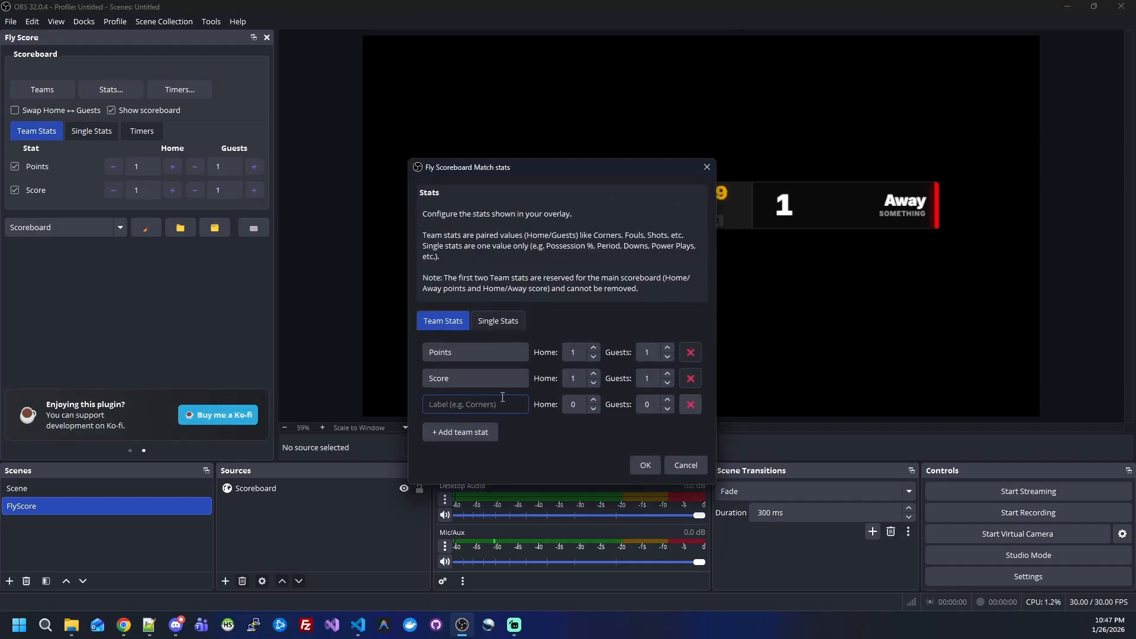
{"action": "type", "text": "Something"}
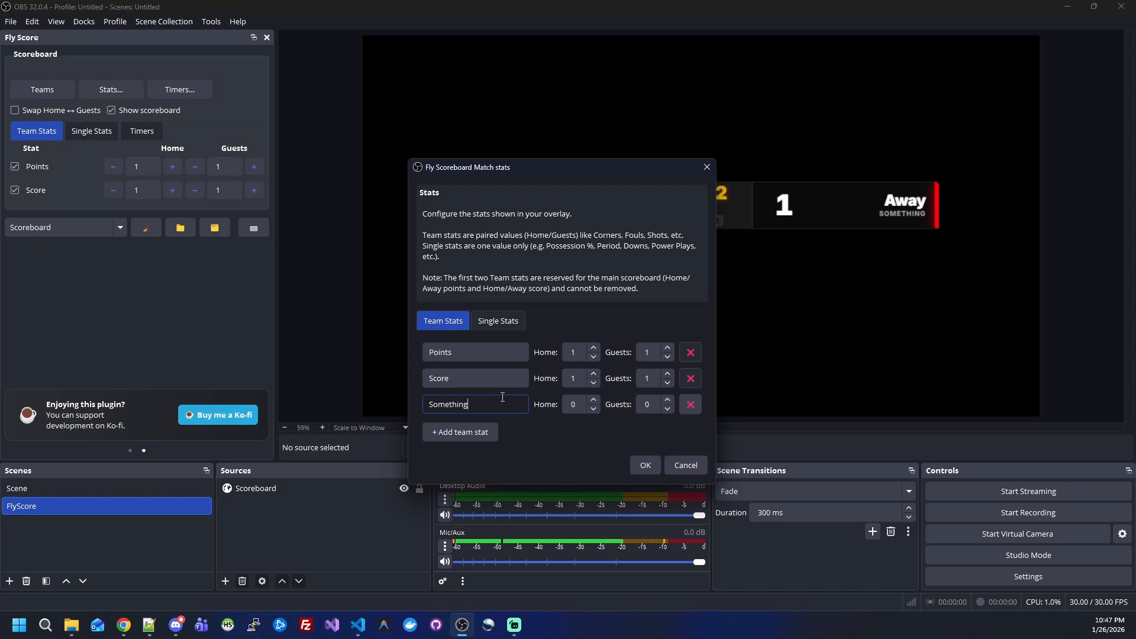
{"action": "left_click", "coordinate": [644, 467]}
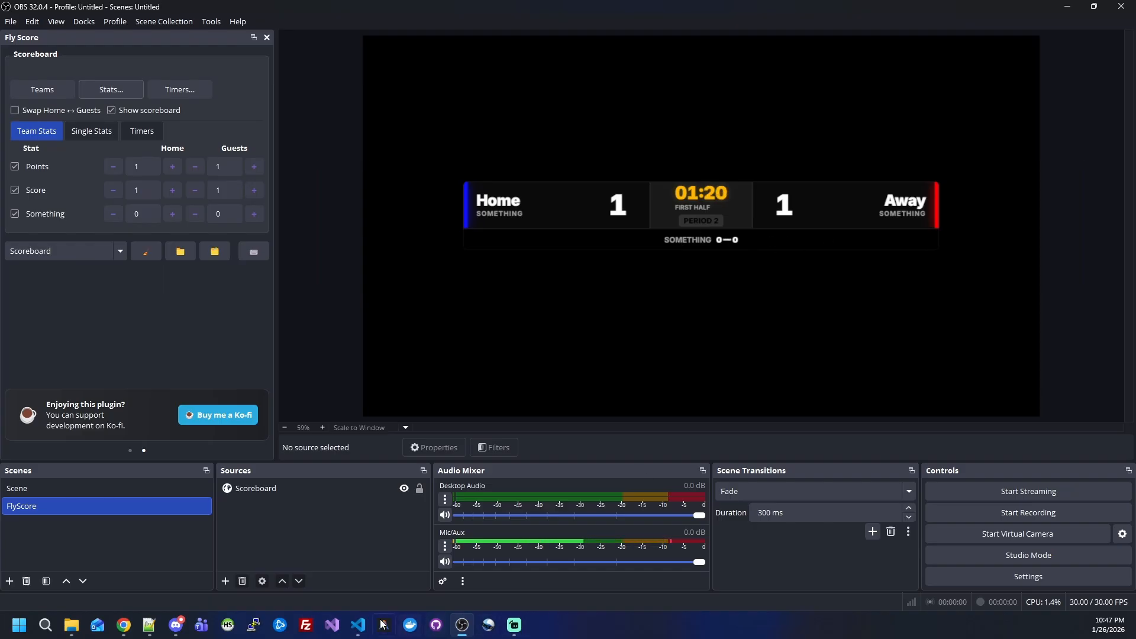
Step: Return to Visual Studio Code and examine the hs-details condition and the hs-penalty-wrap block for the second timer
{"action": "left_click", "coordinate": [358, 625]}
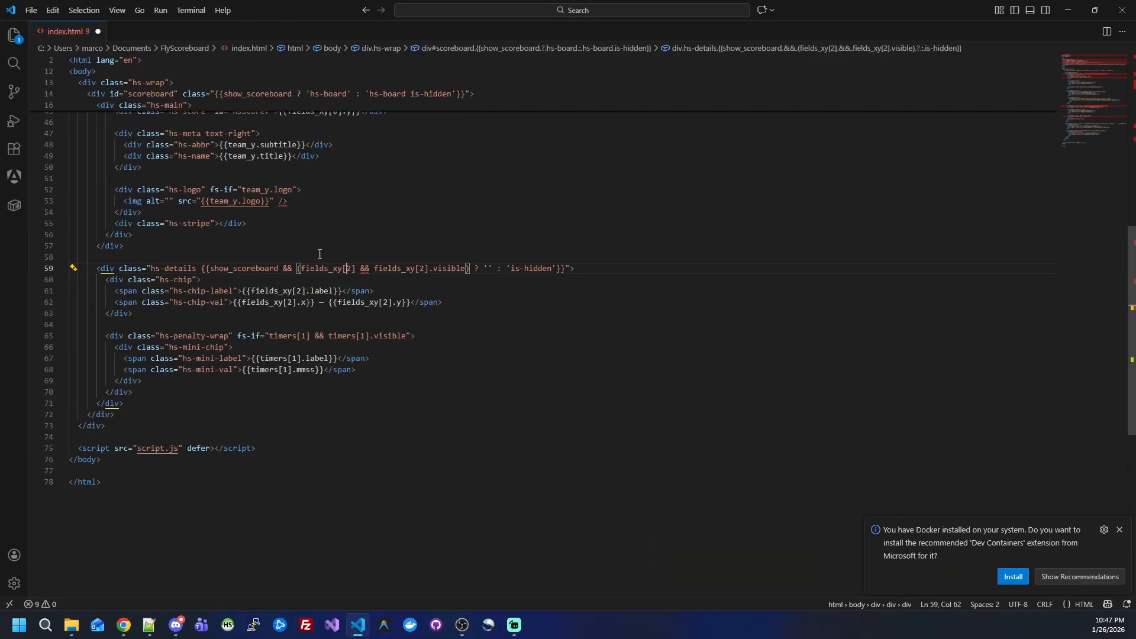
{"action": "left_click_drag", "start_coordinate": [147, 268], "coordinate": [576, 265]}
{"action": "left_click", "coordinate": [536, 295]}
{"action": "left_click_drag", "start_coordinate": [199, 390], "coordinate": [310, 348]}
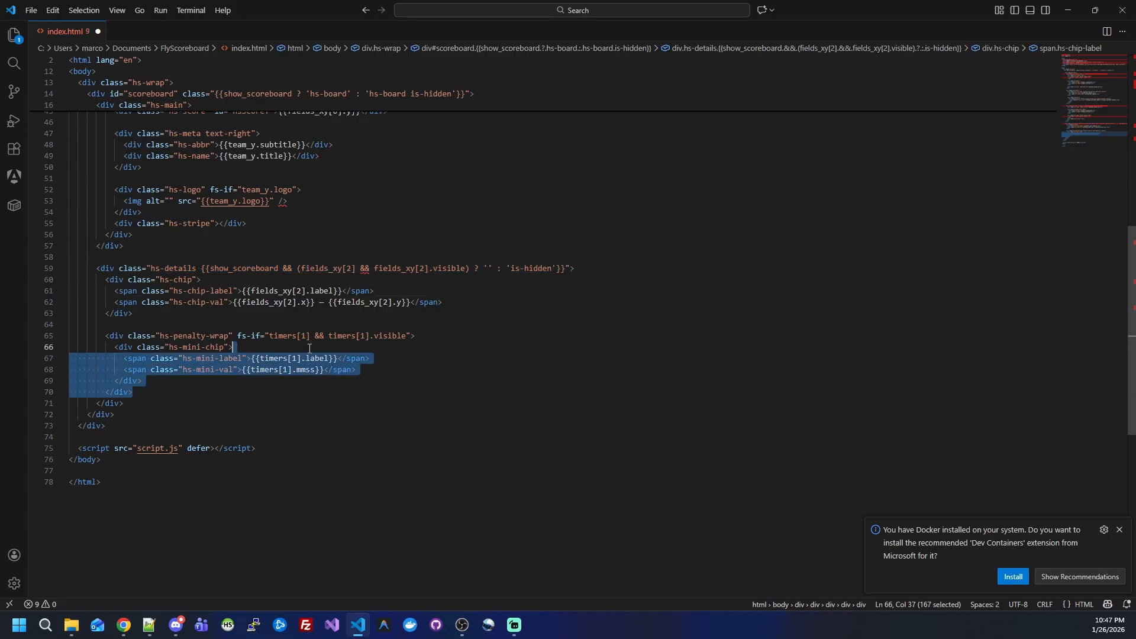
{"action": "left_click", "coordinate": [310, 349]}
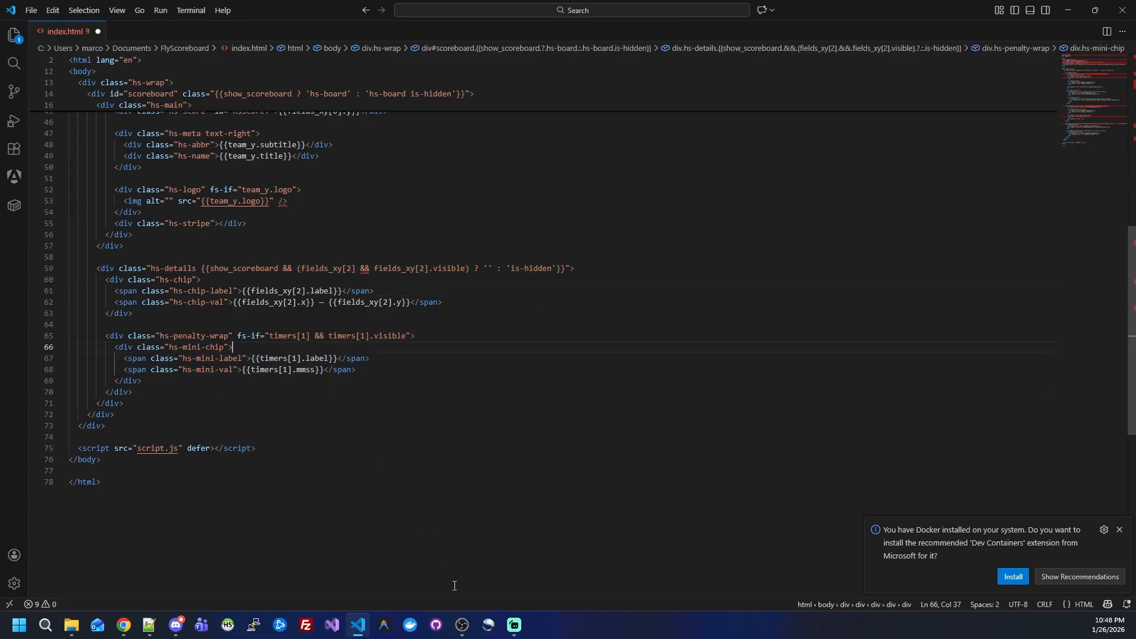
Step: Switch to OBS Studio and add a second scoreboard timer labelled Extra Time, set to 4:00 as a countdown, and save the timers
{"action": "left_click", "coordinate": [462, 625]}
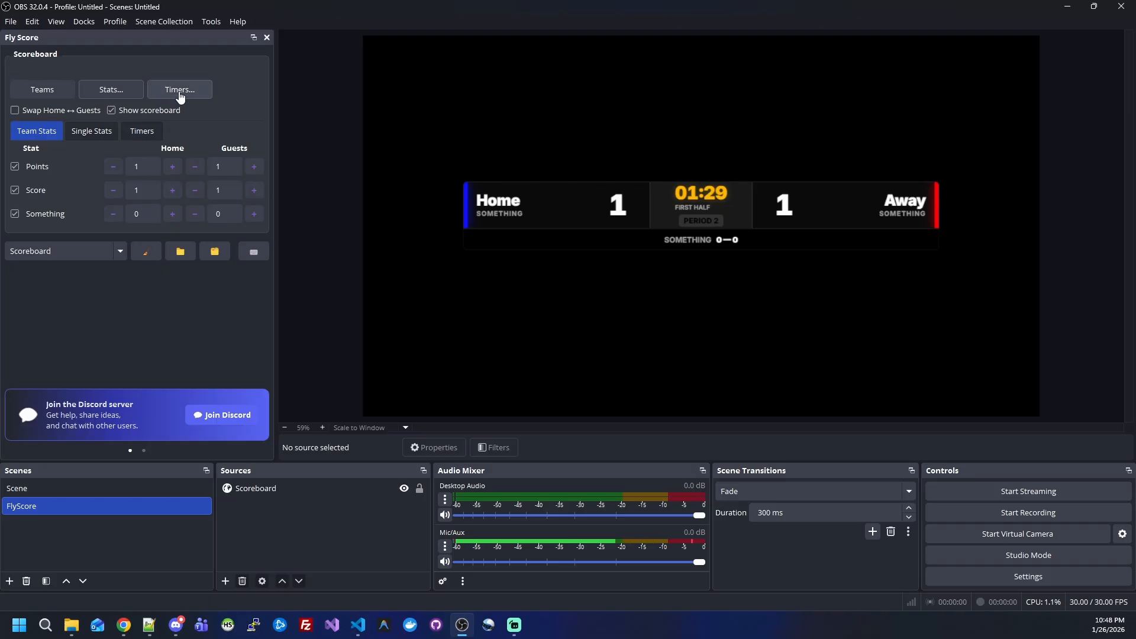
{"action": "left_click", "coordinate": [180, 92]}
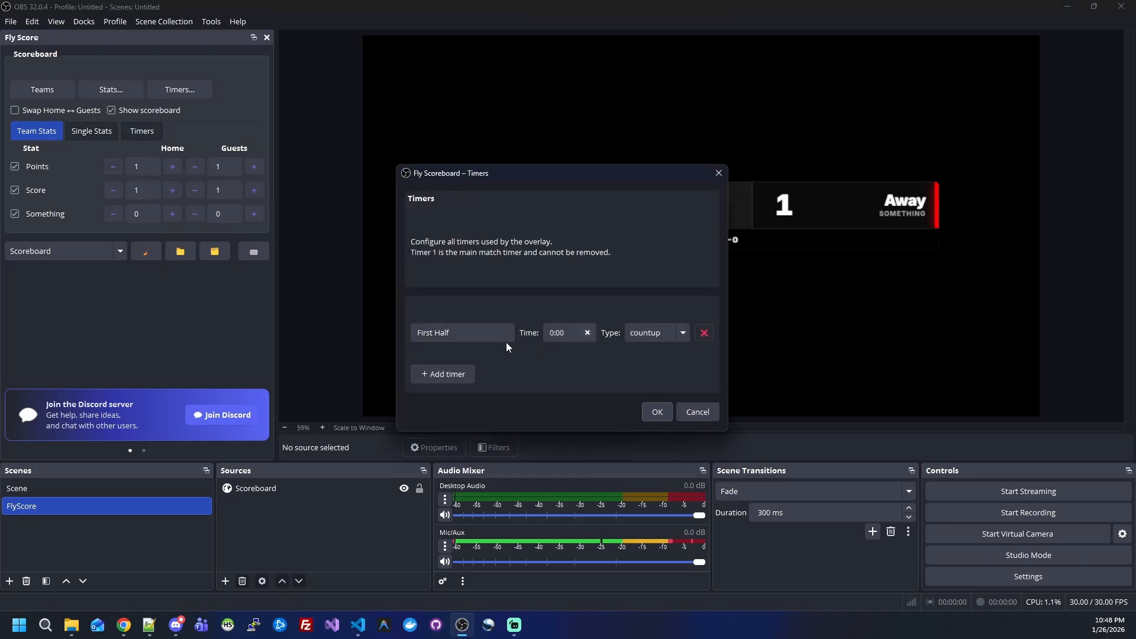
{"action": "left_click", "coordinate": [471, 374]}
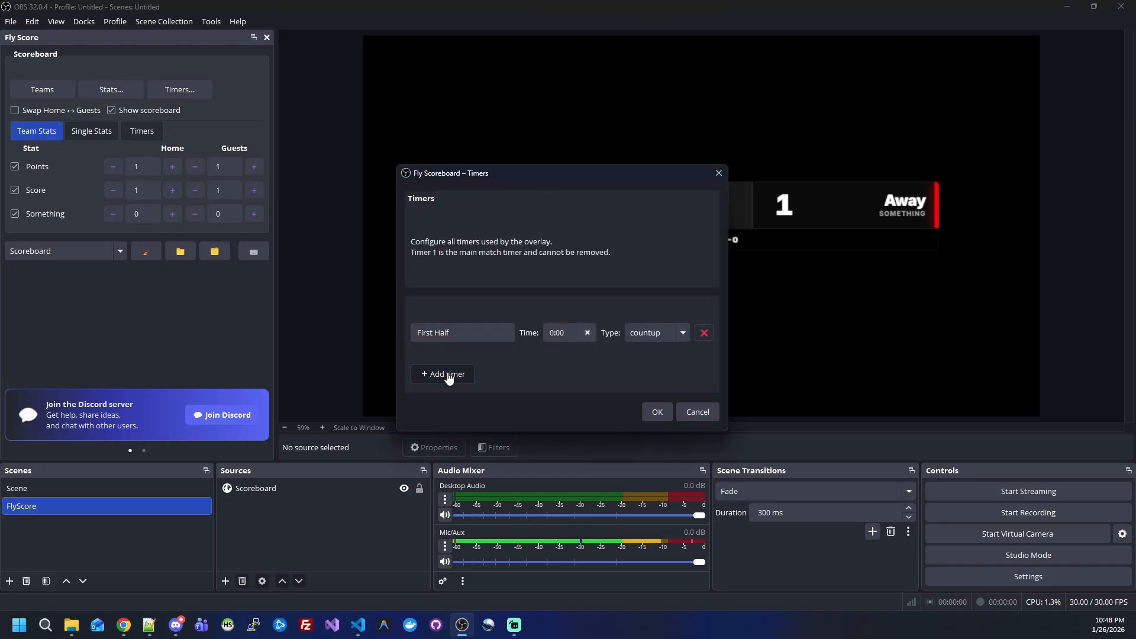
{"action": "type", "text": "E"}
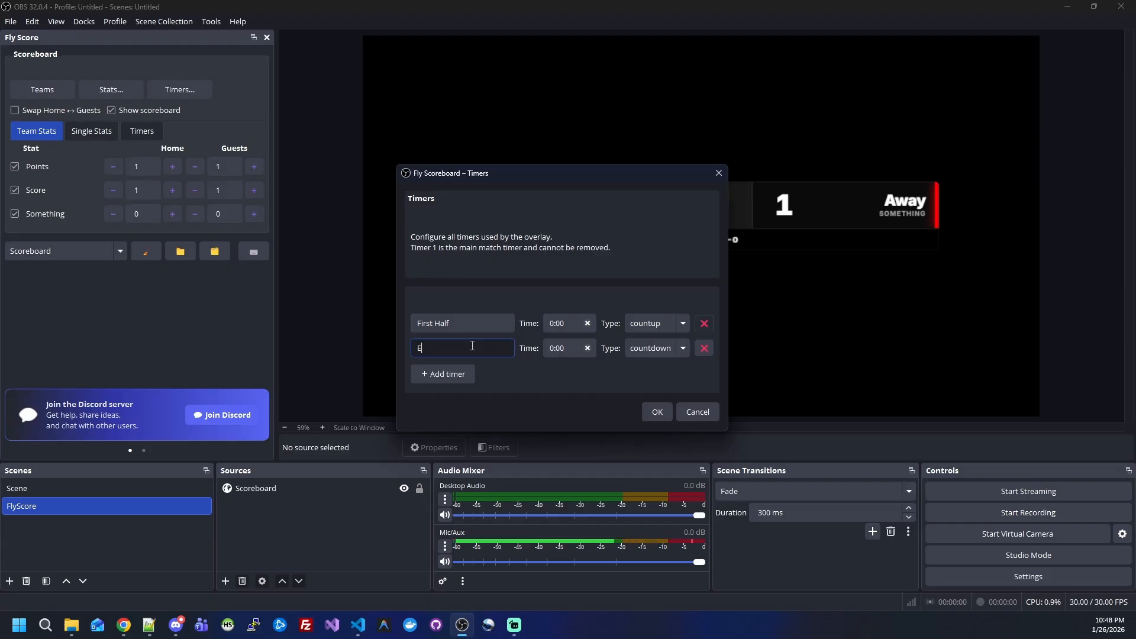
{"action": "type", "text": "xtra Time"}
{"action": "left_click", "coordinate": [553, 349]}
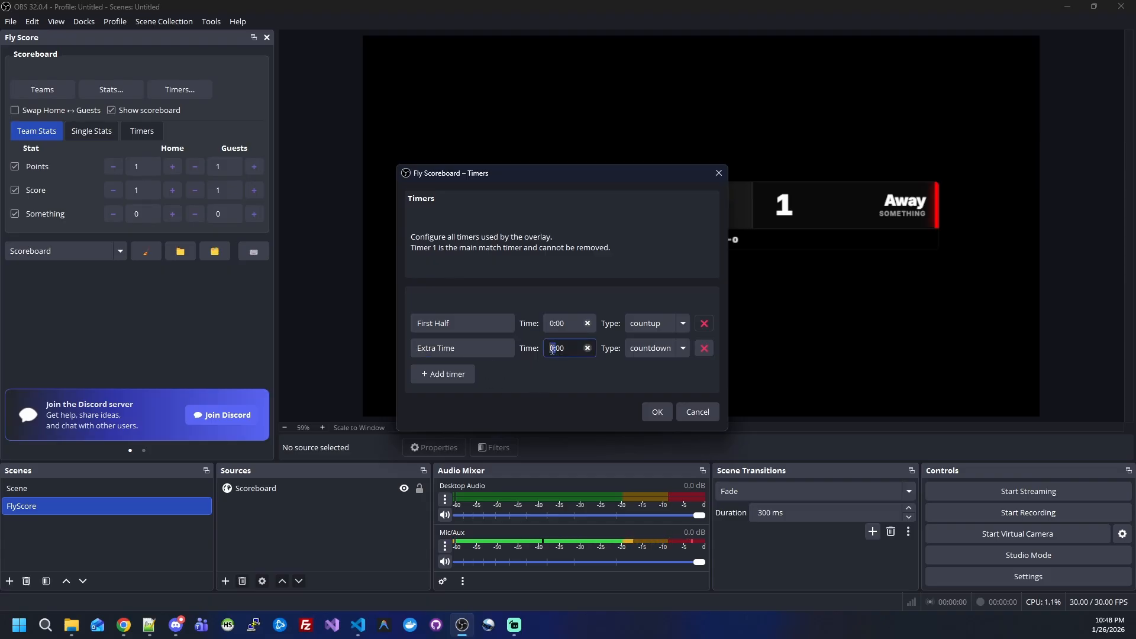
{"action": "type", "text": "4"}
{"action": "left_click", "coordinate": [656, 414]}
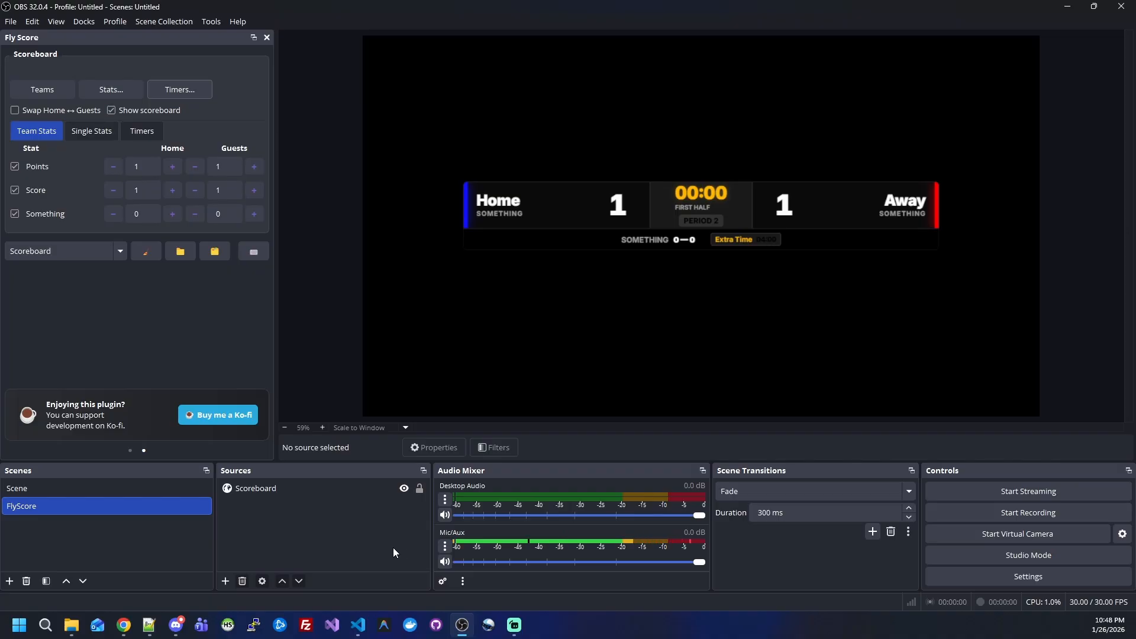
Step: Return to Visual Studio Code and examine the whole hs-details block and the markup above it in index.html
{"action": "left_click", "coordinate": [358, 626]}
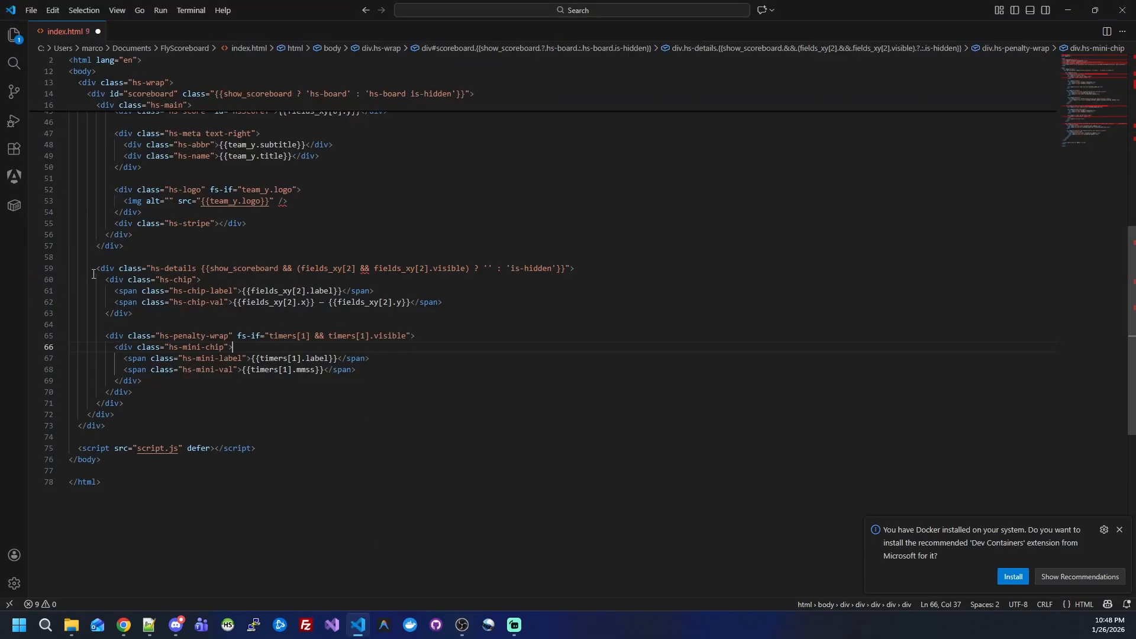
{"action": "left_click_drag", "start_coordinate": [99, 270], "coordinate": [235, 401]}
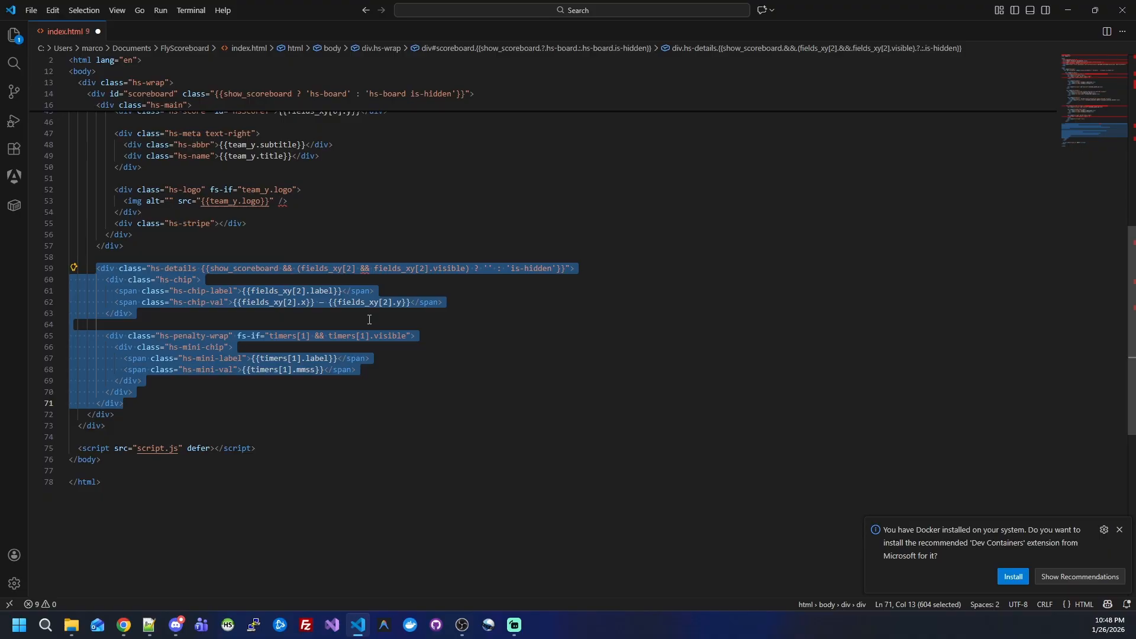
{"action": "scroll", "coordinate": [370, 320], "scroll_direction": "up", "scroll_amount": 10}
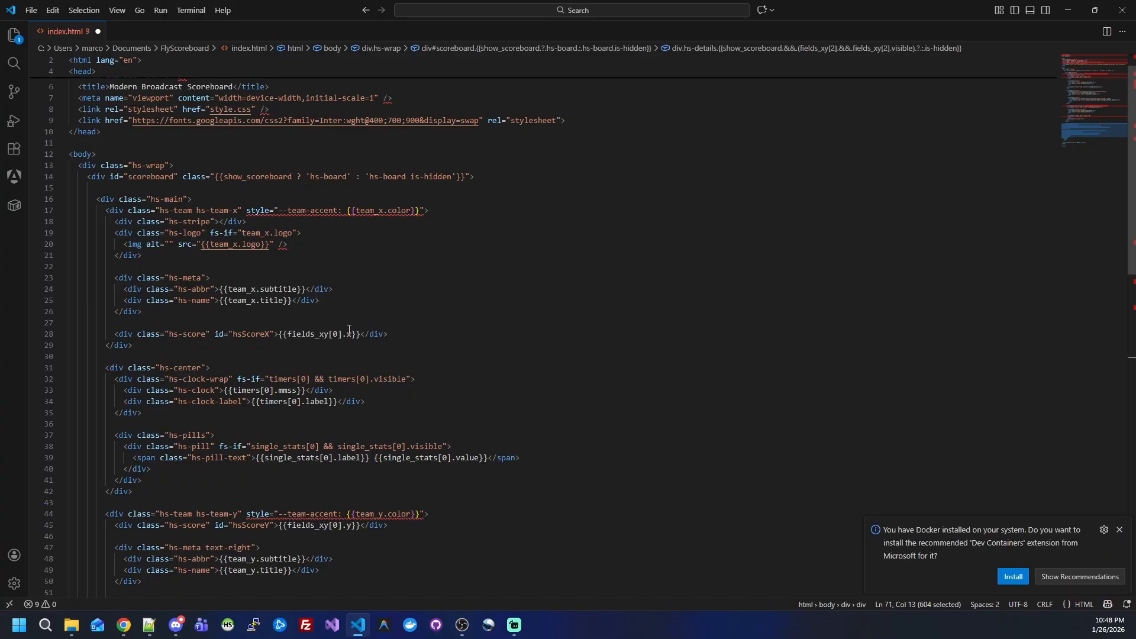
{"action": "scroll", "coordinate": [349, 330], "scroll_direction": "up", "scroll_amount": 1}
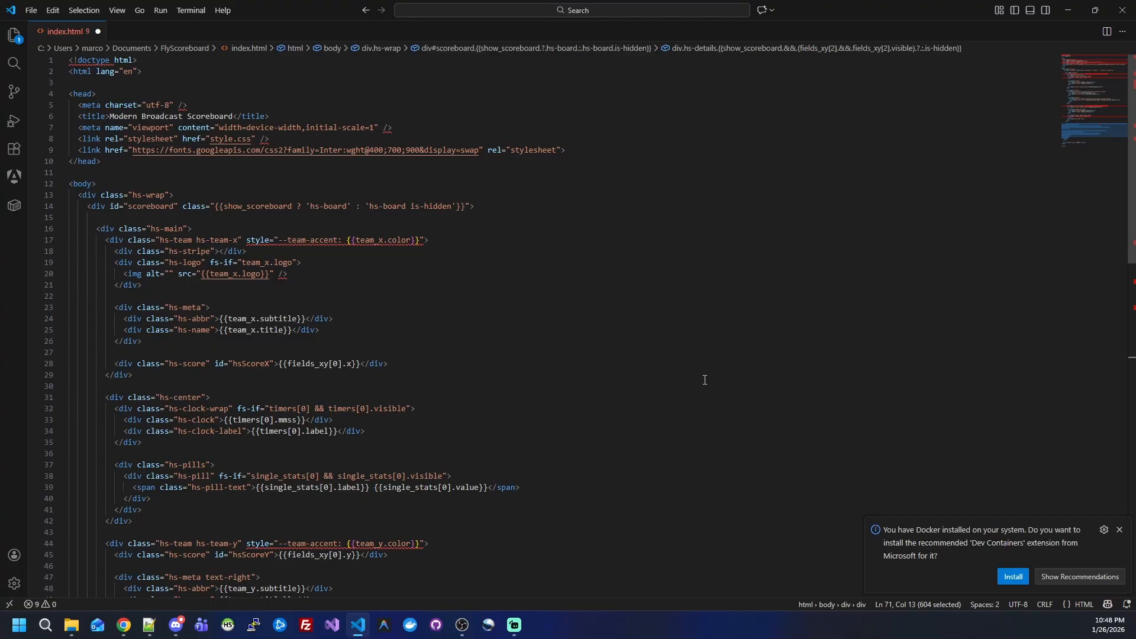
Step: Switch back to OBS Studio, open the FlyScoreboard overlay folder, and look over its script.js and plugin.json files in the listing
{"action": "left_click", "coordinate": [462, 625]}
{"action": "left_click", "coordinate": [215, 251]}
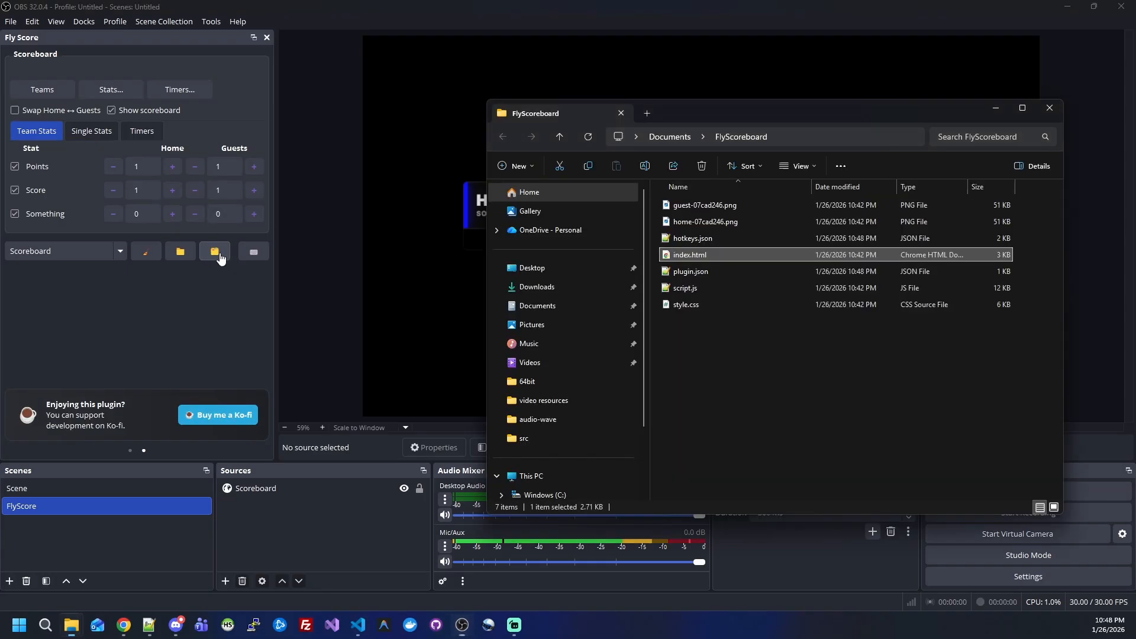
{"action": "left_click", "coordinate": [690, 289]}
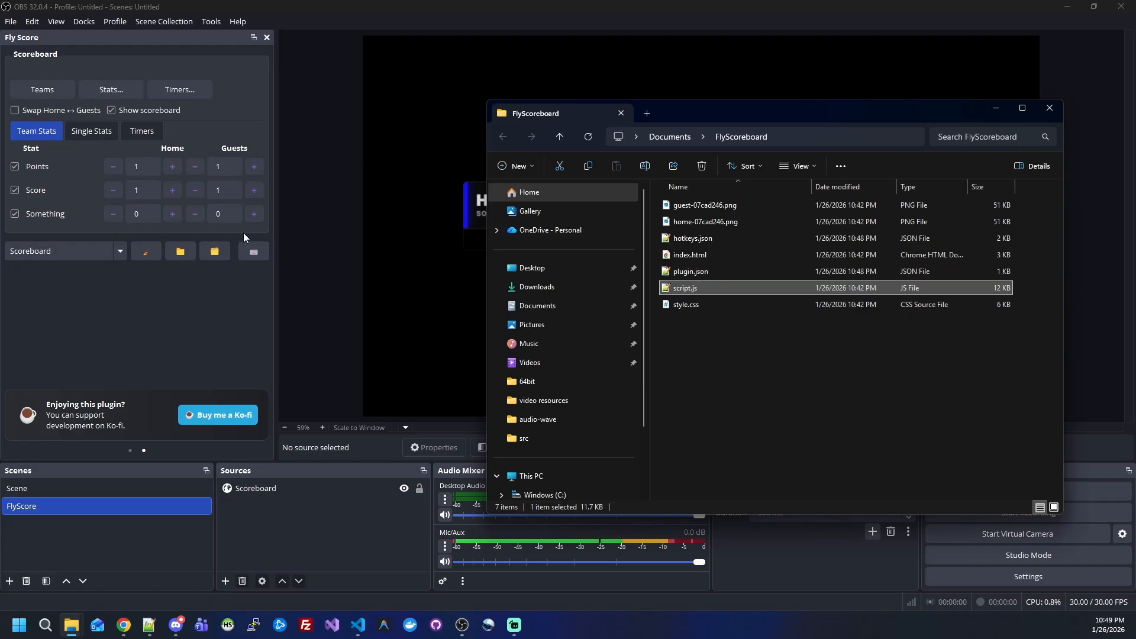
{"action": "left_click_drag", "start_coordinate": [694, 112], "coordinate": [708, 262]}
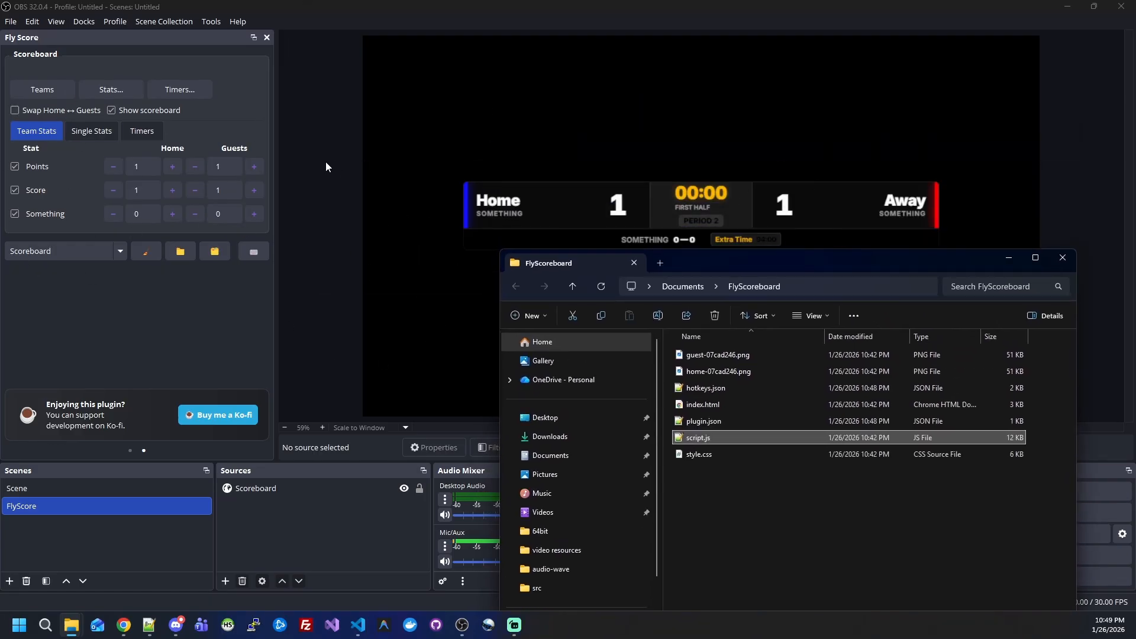
{"action": "left_click", "coordinate": [718, 427]}
{"action": "left_click_drag", "start_coordinate": [856, 255], "coordinate": [815, 117]}
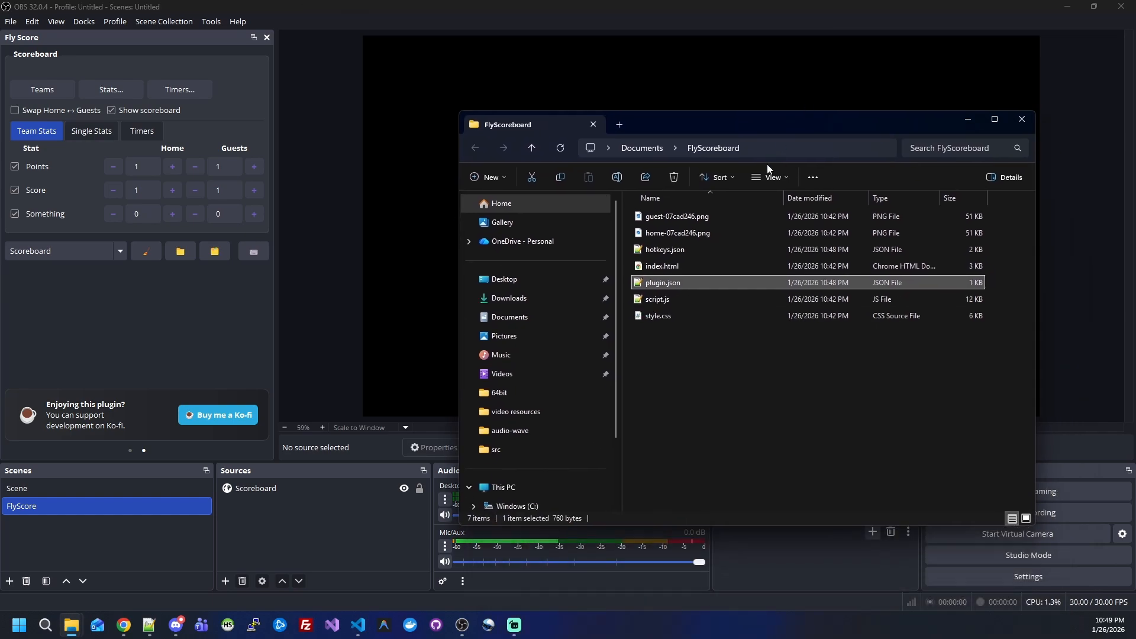
{"action": "left_click", "coordinate": [737, 374]}
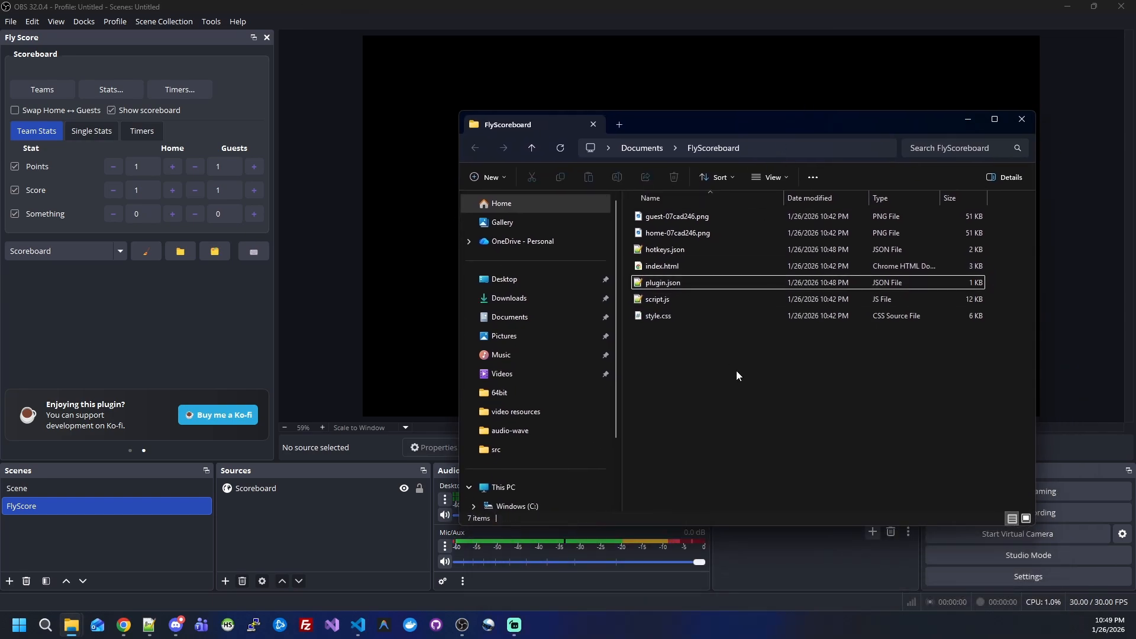